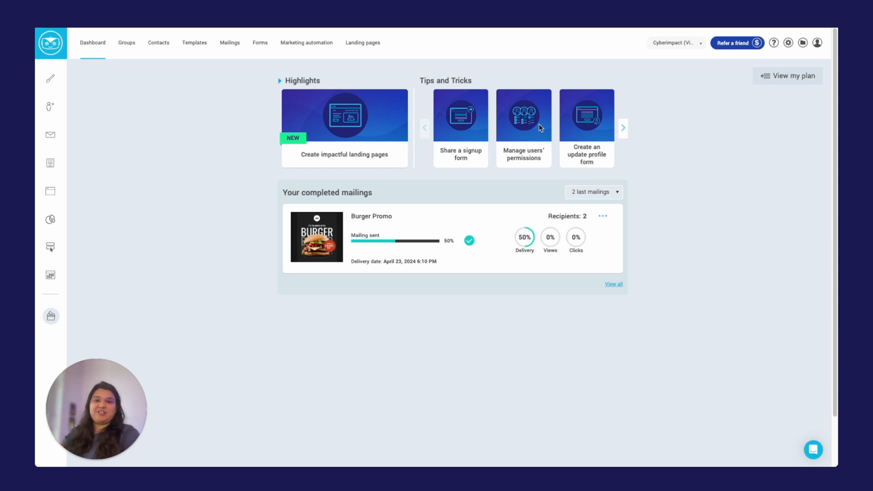
Go to the landing pages area and create a new page by starting from scratch
{"action": "left_click", "coordinate": [360, 45]}
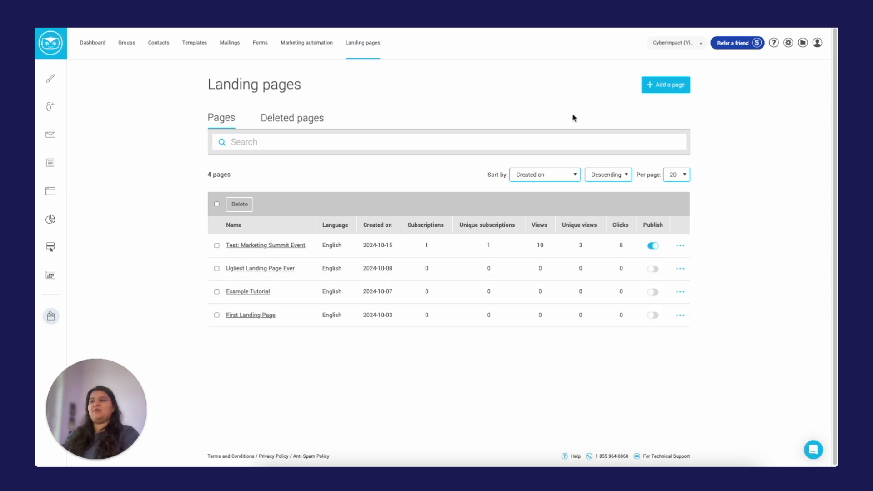
{"action": "left_click", "coordinate": [649, 92]}
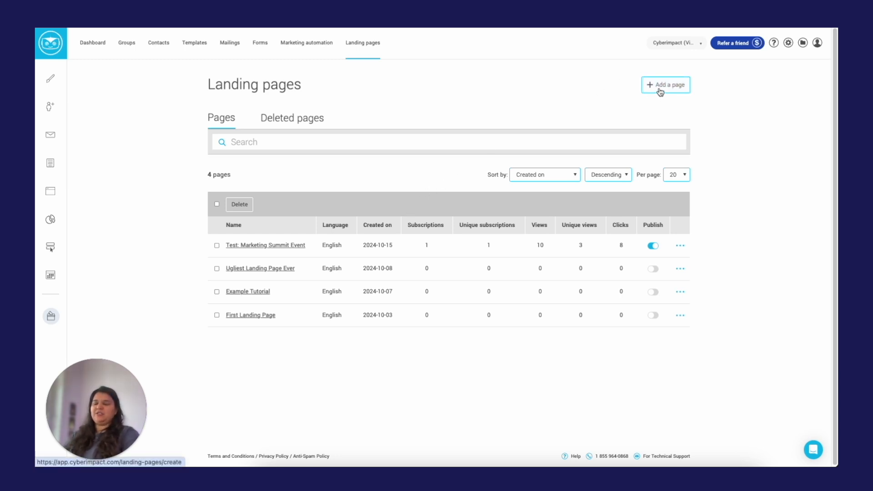
{"action": "left_click", "coordinate": [50, 195]}
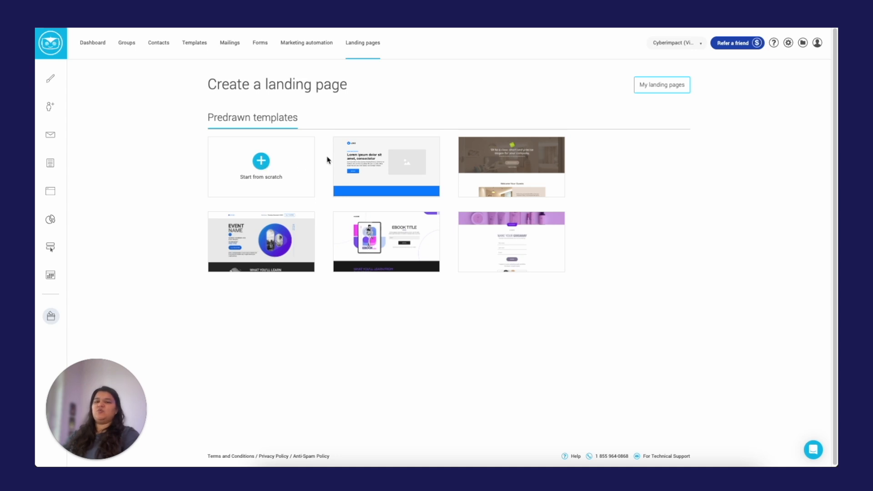
{"action": "mouse_move", "coordinate": [503, 154]}
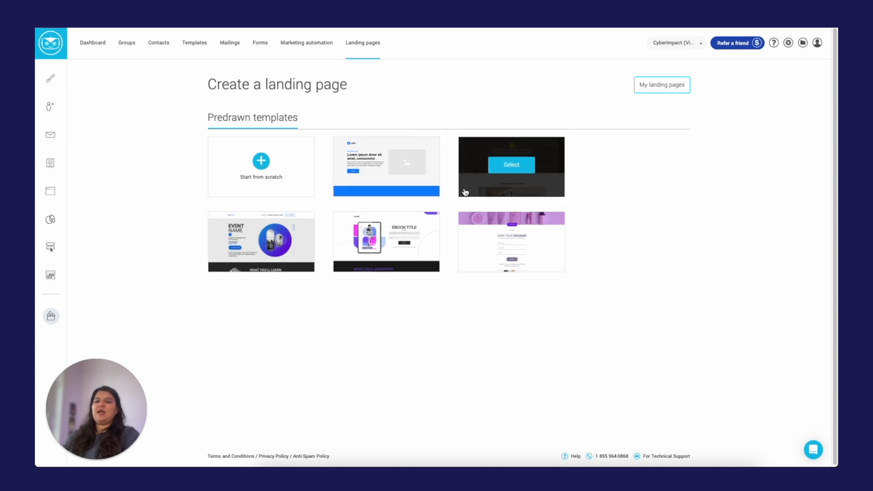
{"action": "mouse_move", "coordinate": [356, 227]}
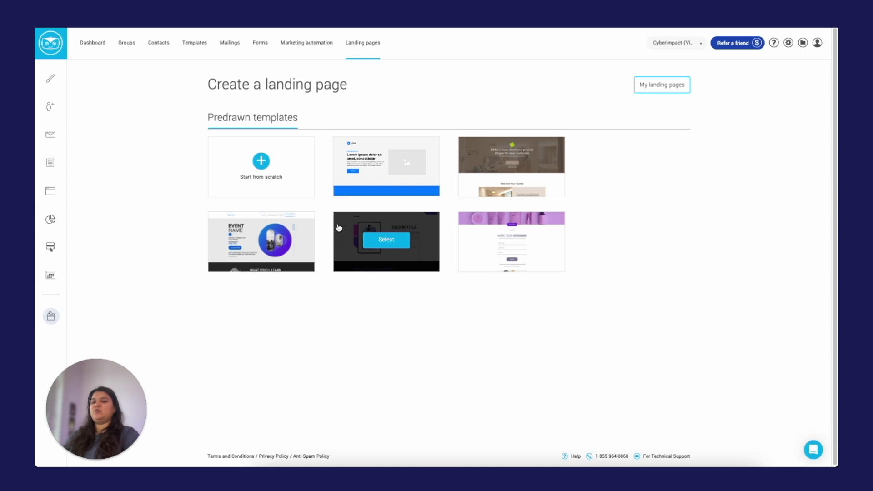
{"action": "mouse_move", "coordinate": [489, 247]}
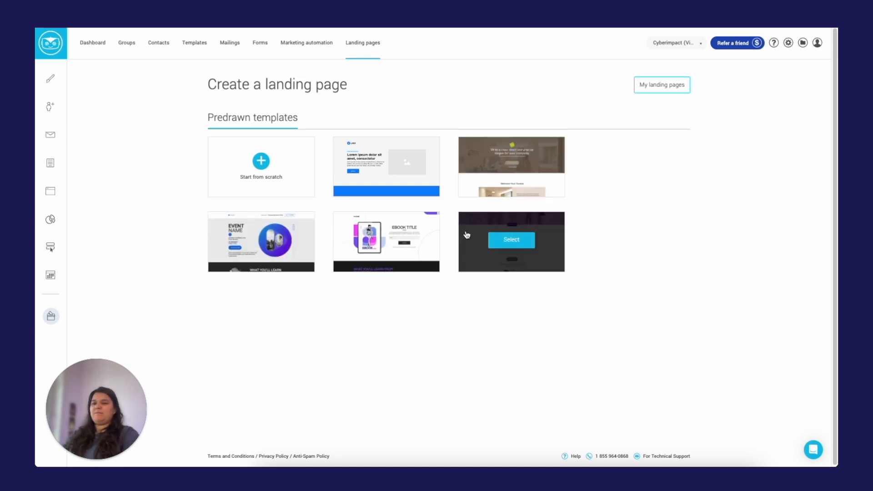
{"action": "left_click", "coordinate": [305, 170]}
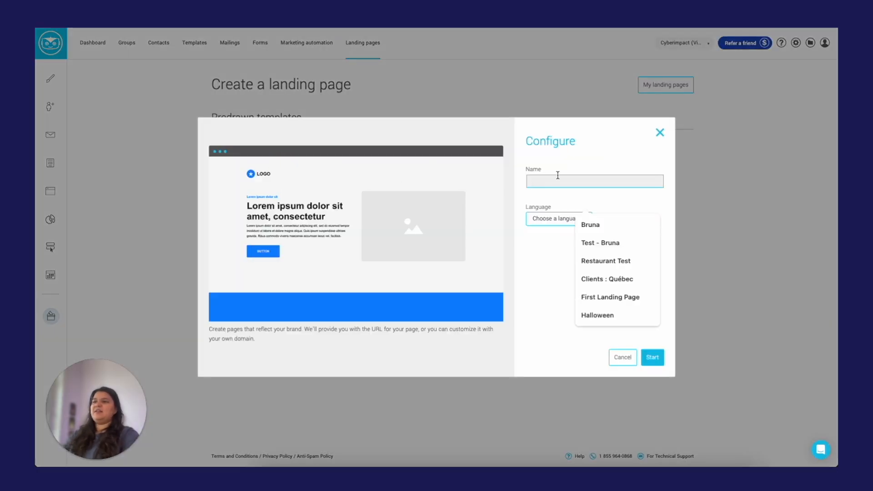
Configure the page with a test name and English as its language, and give its first section two equal columns
{"action": "type", "text": "Test Bruna"}
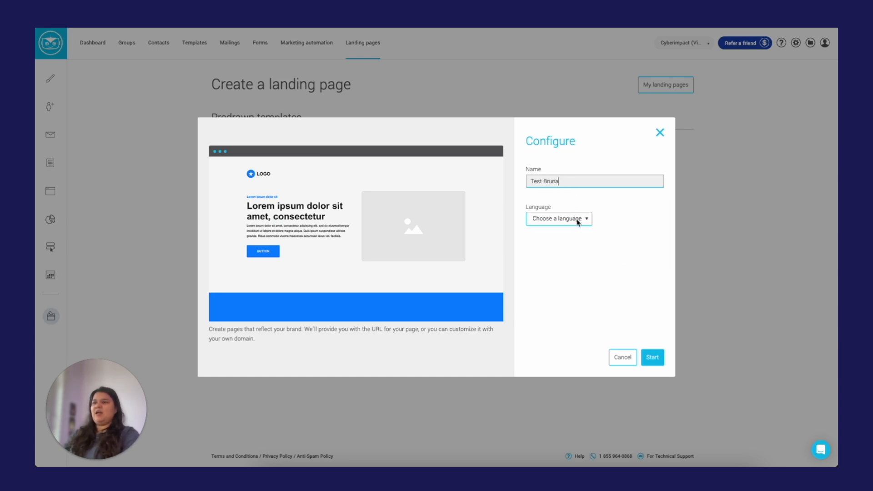
{"action": "left_click", "coordinate": [578, 222]}
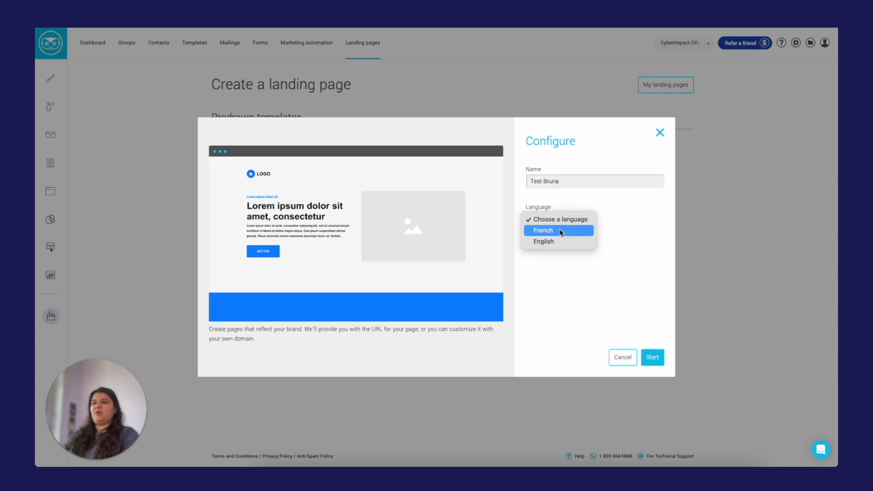
{"action": "left_click", "coordinate": [560, 245]}
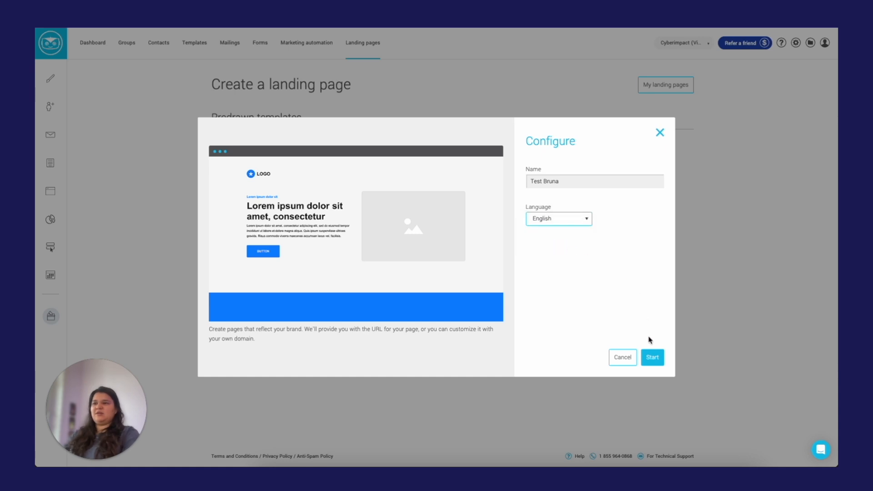
{"action": "left_click", "coordinate": [653, 358]}
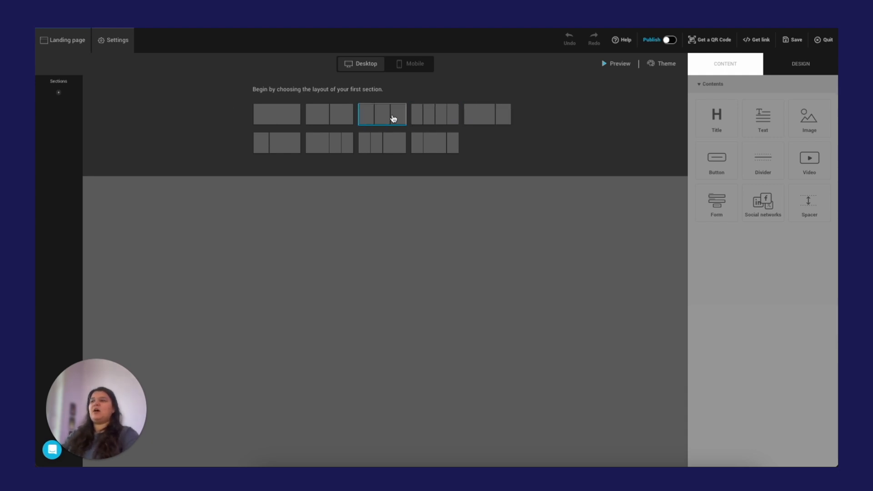
{"action": "left_click", "coordinate": [342, 121]}
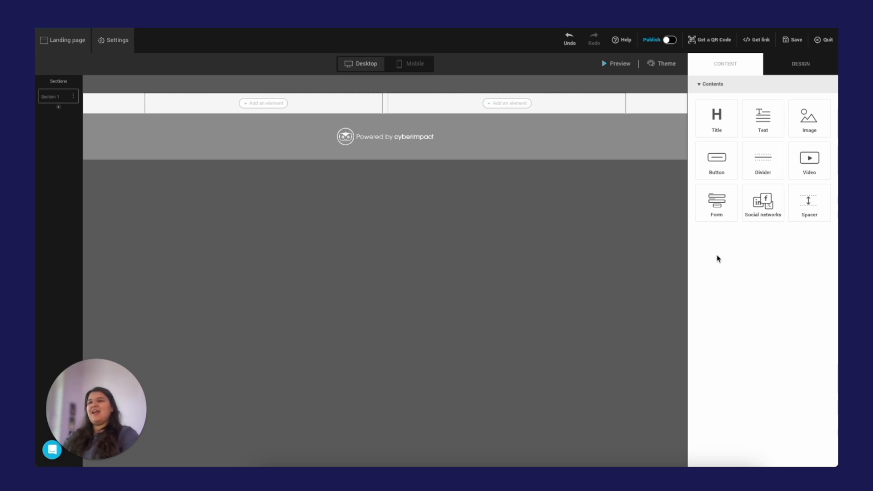
Set the page theme's global font to Baskerville and the H1 title size to 59 px
{"action": "left_click", "coordinate": [660, 65]}
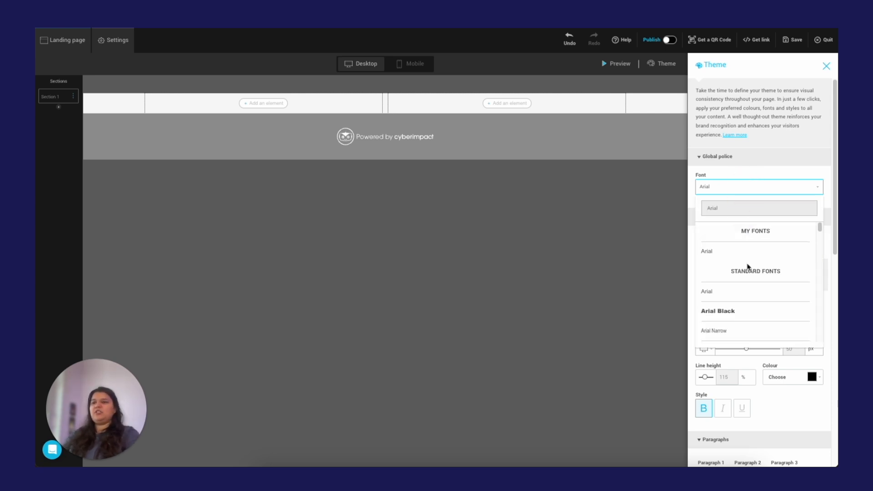
{"action": "scroll", "coordinate": [746, 270], "scroll_direction": "down", "scroll_amount": 2}
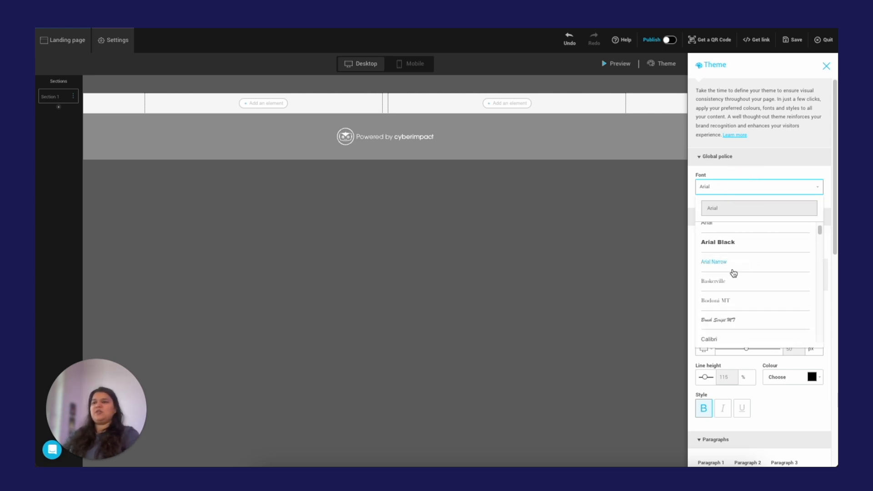
{"action": "left_click", "coordinate": [731, 283]}
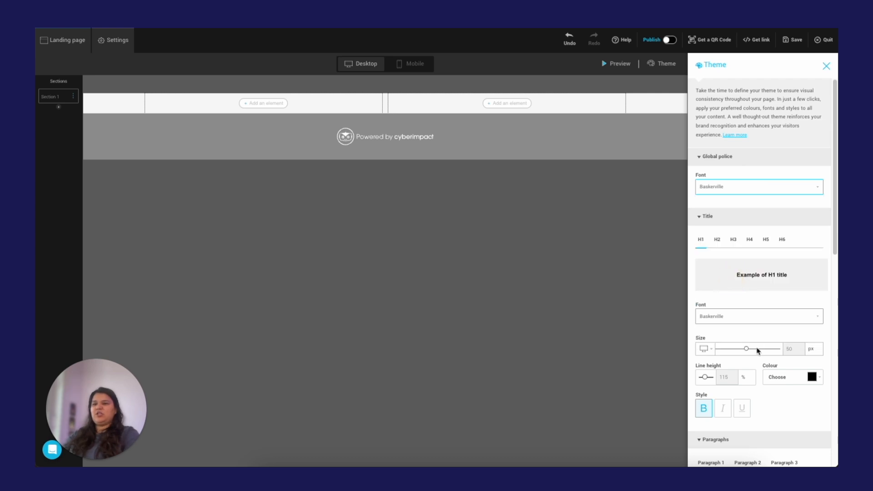
{"action": "left_click", "coordinate": [757, 349]}
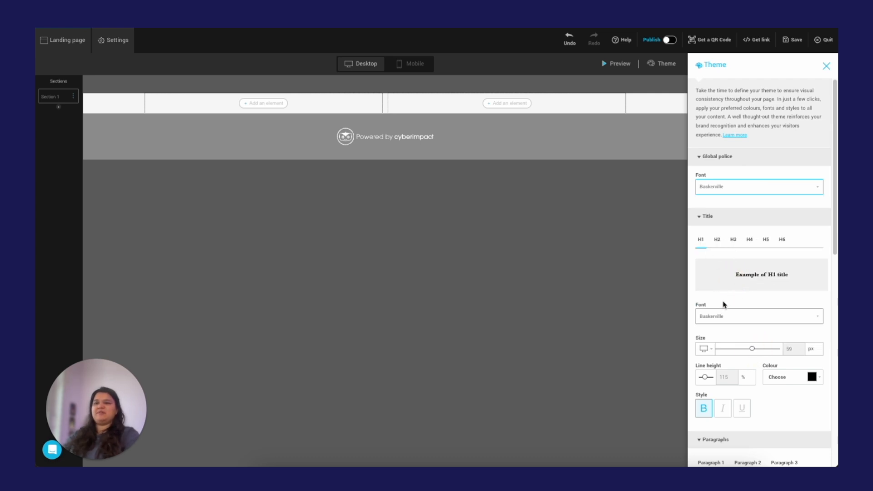
{"action": "scroll", "coordinate": [768, 346], "scroll_direction": "down", "scroll_amount": 1}
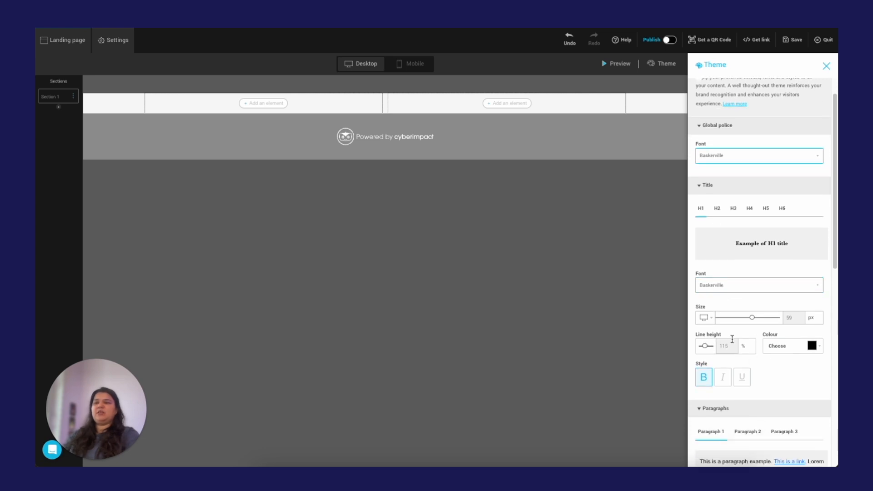
{"action": "scroll", "coordinate": [772, 349], "scroll_direction": "down", "scroll_amount": 6}
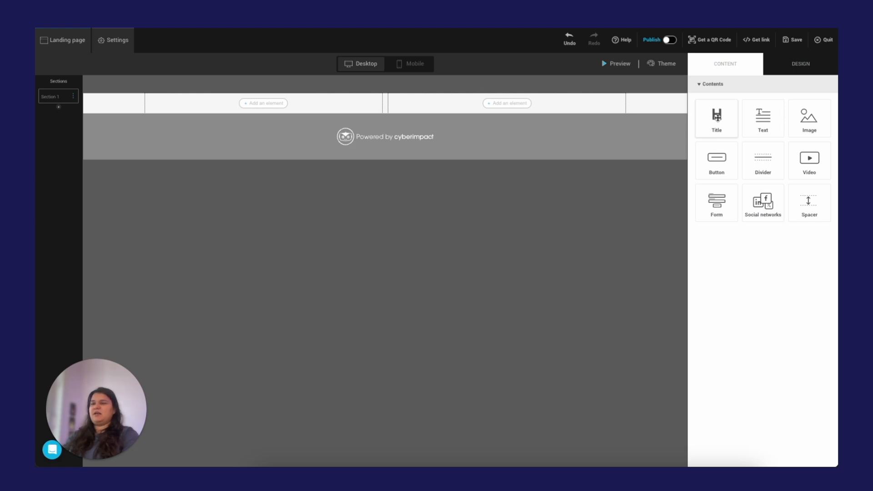
Place a title element in the section's first column and set its font to Arial Black
{"action": "left_click_drag", "start_coordinate": [717, 117], "coordinate": [256, 101]}
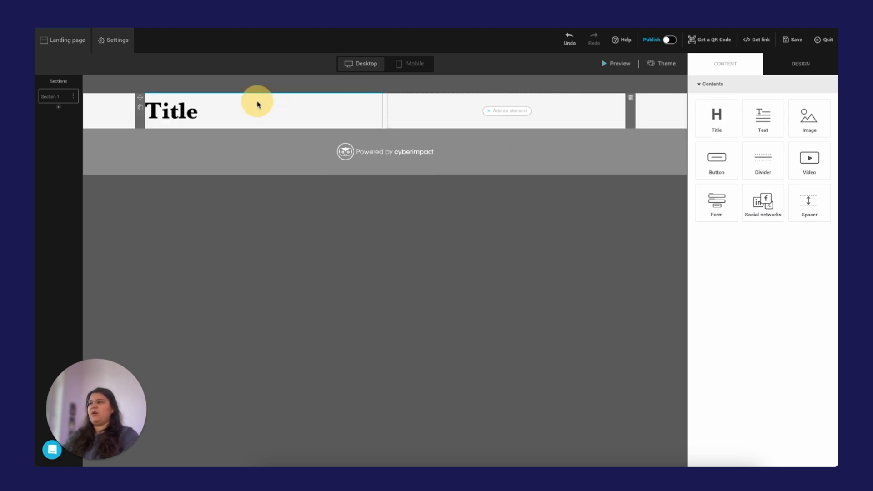
{"action": "left_click", "coordinate": [189, 116]}
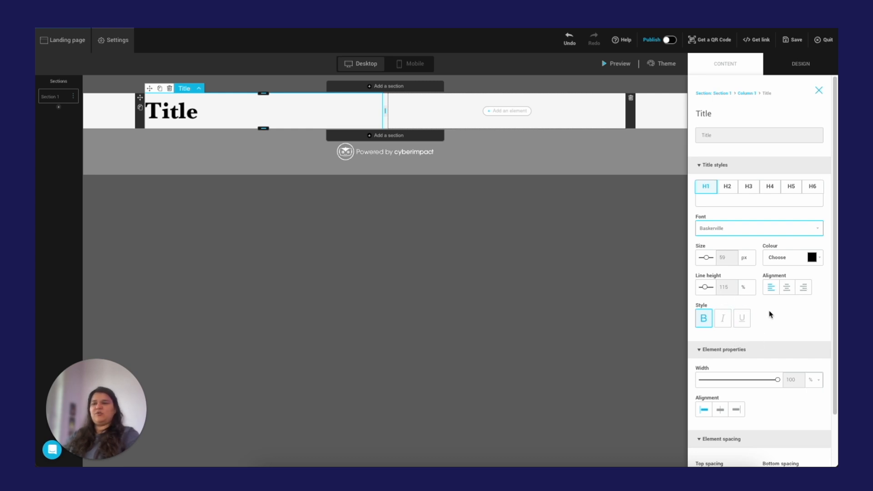
{"action": "left_click", "coordinate": [746, 228]}
{"action": "left_click", "coordinate": [736, 293]}
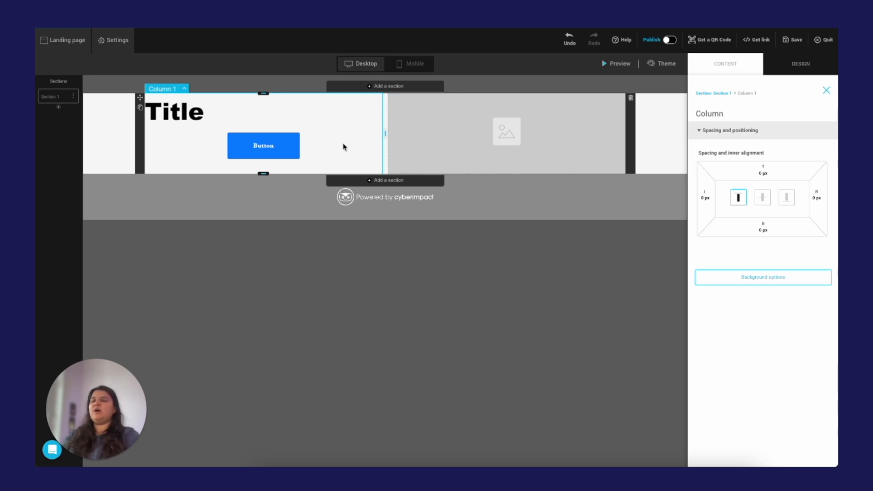
Add a little spacing below and above the button in the first column
{"action": "left_click", "coordinate": [339, 125]}
{"action": "left_click", "coordinate": [271, 165]}
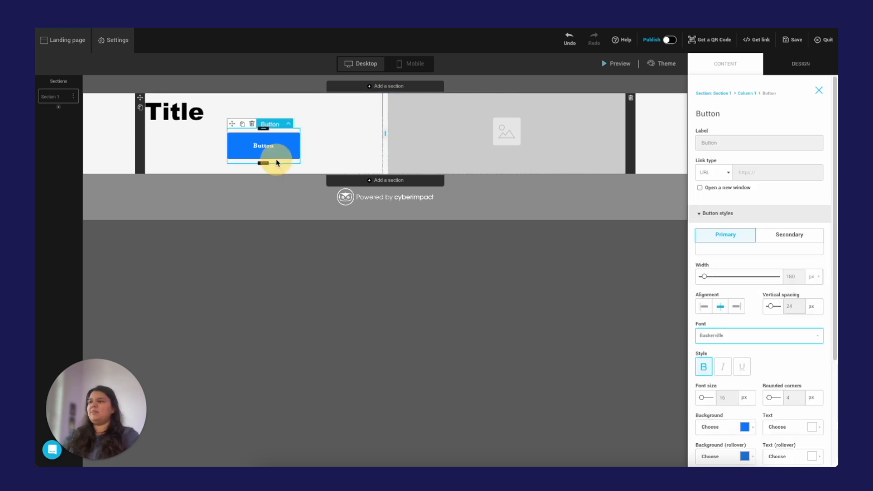
{"action": "left_click_drag", "start_coordinate": [263, 171], "coordinate": [263, 166]}
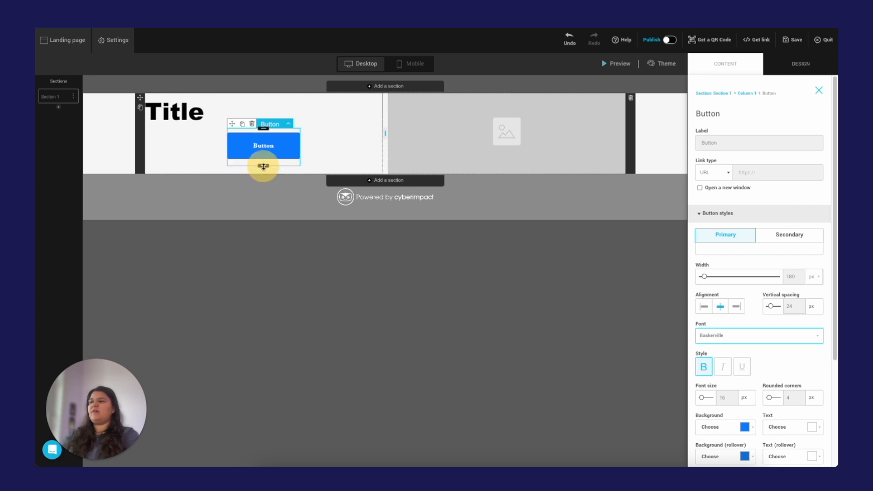
{"action": "mouse_move", "coordinate": [266, 129]}
{"action": "left_mouse_down"}
{"action": "mouse_move", "coordinate": [269, 179]}
{"action": "mouse_move", "coordinate": [269, 131]}
{"action": "left_mouse_up"}
Add spacing above and below the placeholder image in the second column
{"action": "left_click", "coordinate": [509, 92]}
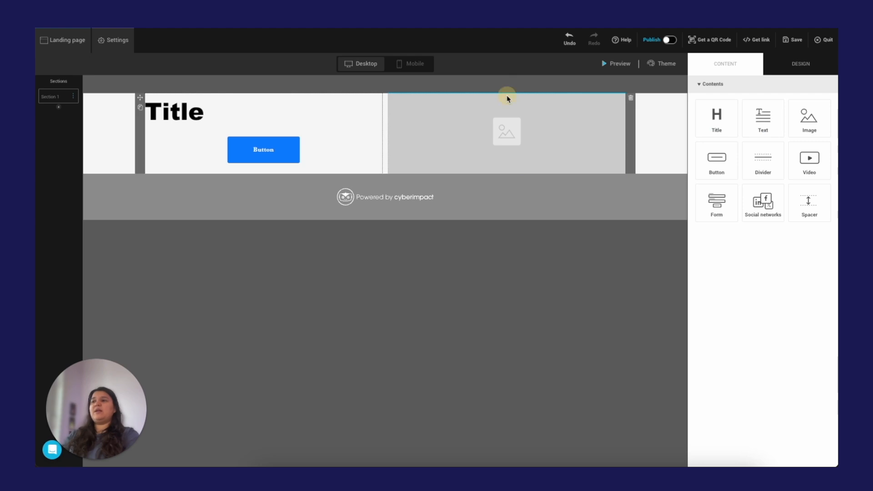
{"action": "left_click", "coordinate": [507, 96]}
{"action": "left_click_drag", "start_coordinate": [507, 93], "coordinate": [508, 102]}
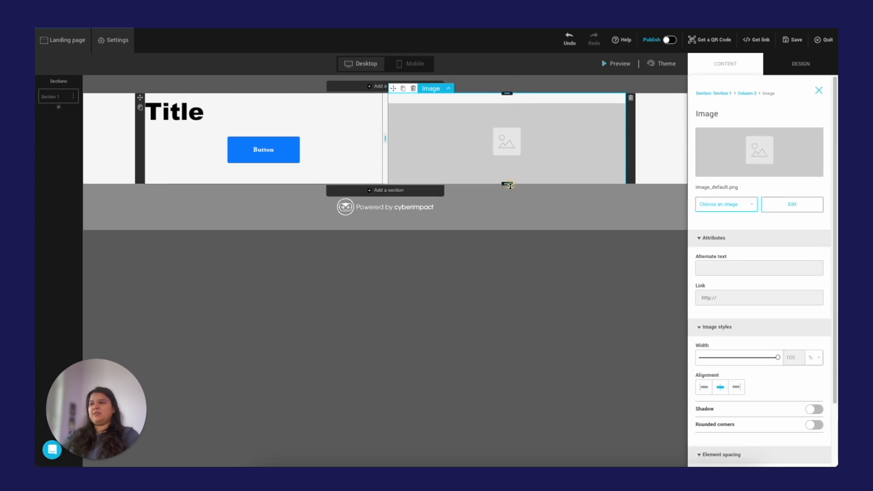
{"action": "left_click_drag", "start_coordinate": [509, 184], "coordinate": [507, 195]}
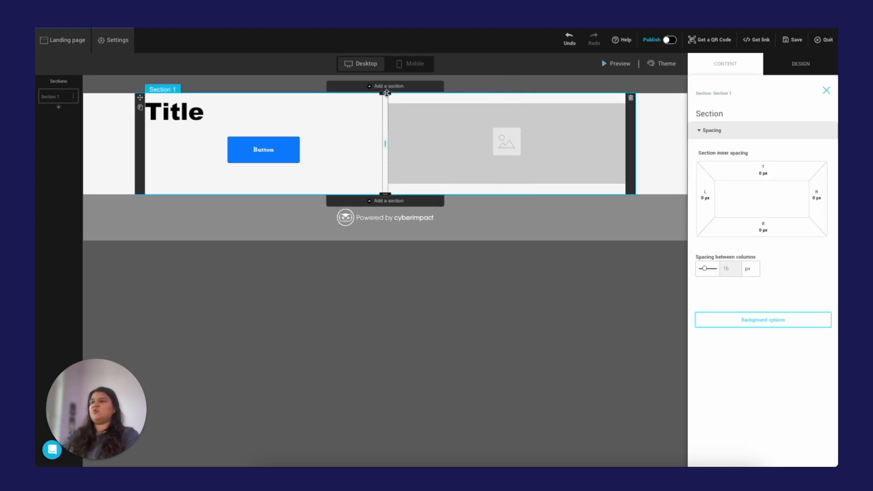
Add inner spacing to the section, about 28 px at the top and 33 px at the bottom, and even out both amounts
{"action": "left_click_drag", "start_coordinate": [385, 93], "coordinate": [386, 104]}
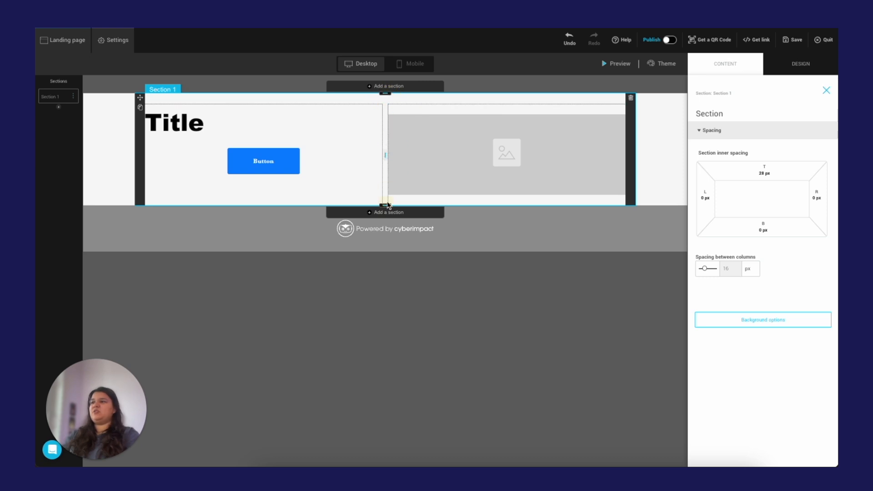
{"action": "left_click_drag", "start_coordinate": [389, 206], "coordinate": [387, 218]}
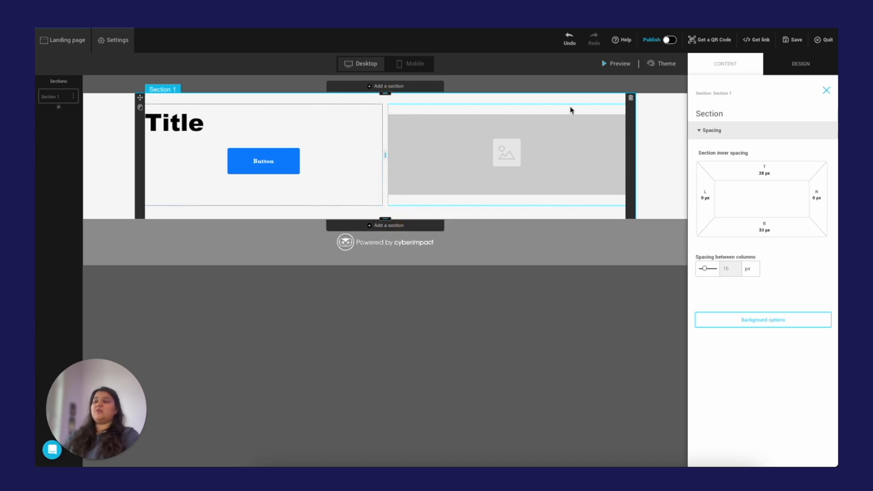
{"action": "left_click", "coordinate": [757, 178]}
{"action": "left_click", "coordinate": [748, 200]}
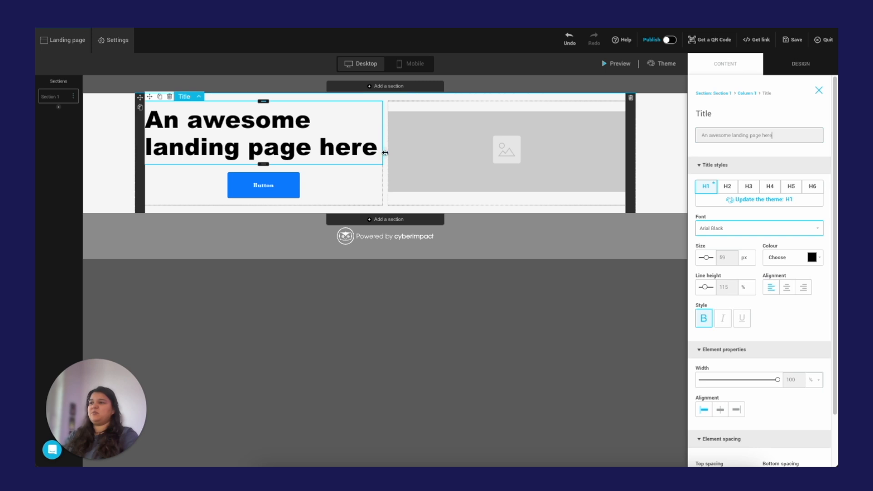
Widen the section's first column by moving the column divider, and give that column a solid light blue background
{"action": "left_click_drag", "start_coordinate": [386, 153], "coordinate": [427, 117]}
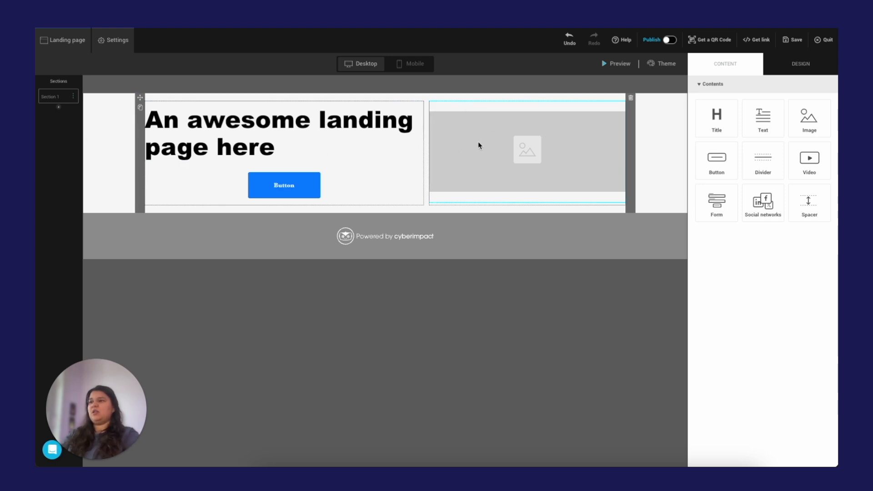
{"action": "left_click", "coordinate": [403, 150]}
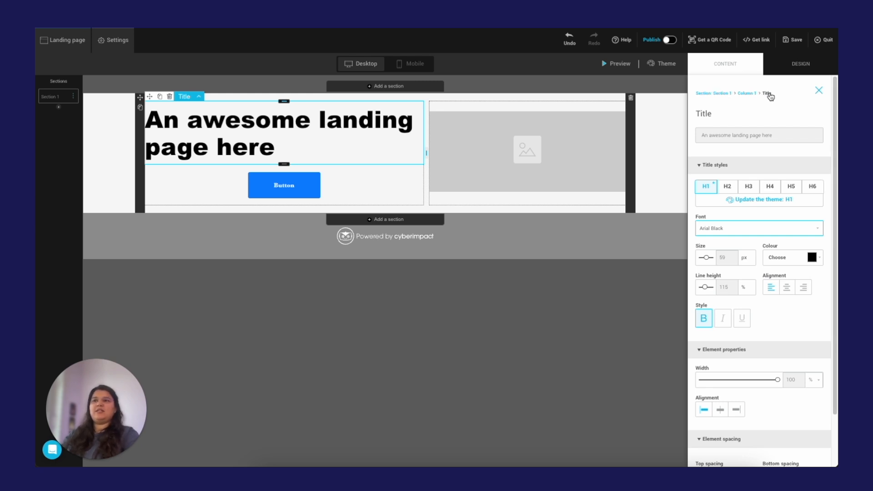
{"action": "left_click", "coordinate": [748, 95]}
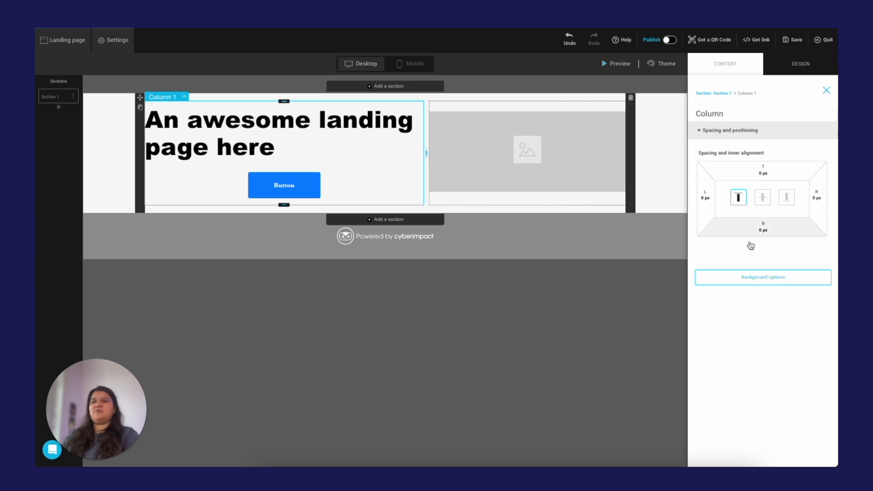
{"action": "left_click", "coordinate": [754, 279]}
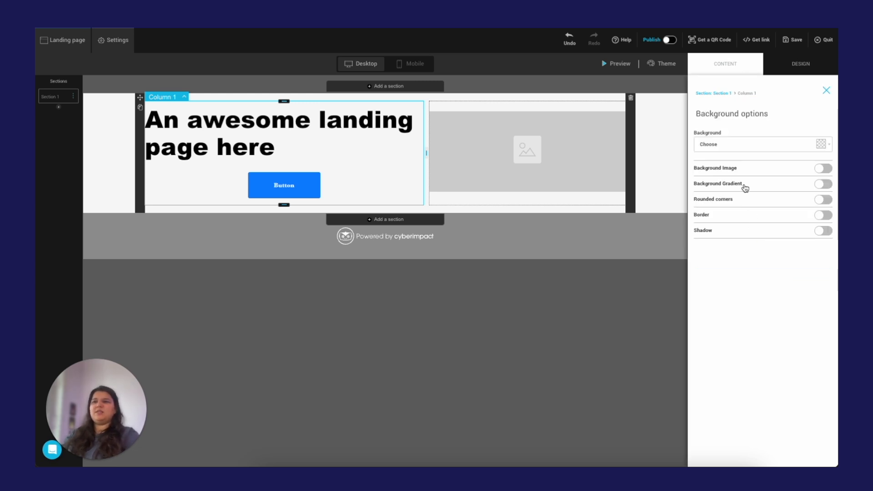
{"action": "left_click", "coordinate": [769, 145]}
{"action": "left_click", "coordinate": [745, 166]}
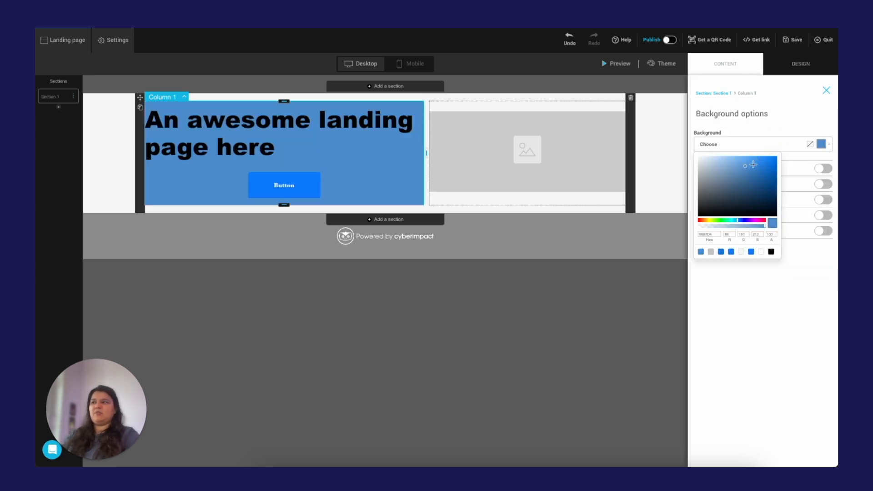
{"action": "left_click", "coordinate": [721, 161]}
{"action": "left_click", "coordinate": [712, 159]}
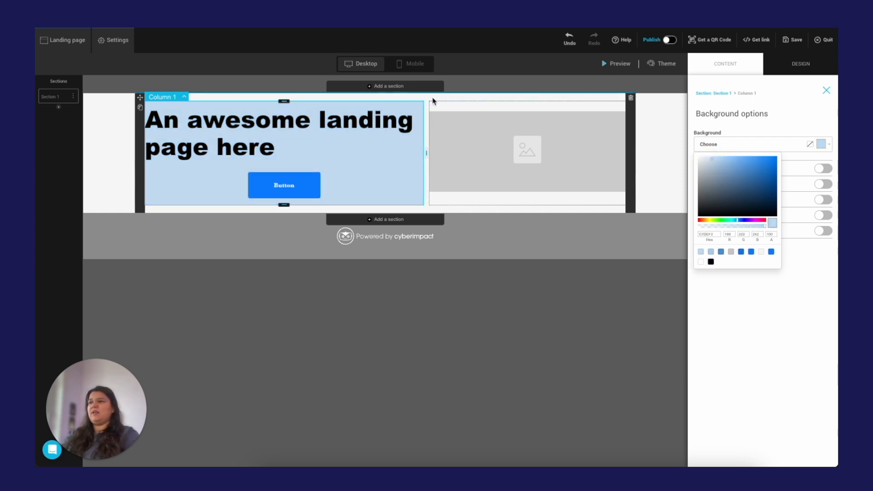
Reduce the title's size to 29 px in the mobile version and check that the desktop version keeps its own size
{"action": "left_click", "coordinate": [597, 105]}
{"action": "left_click", "coordinate": [827, 90]}
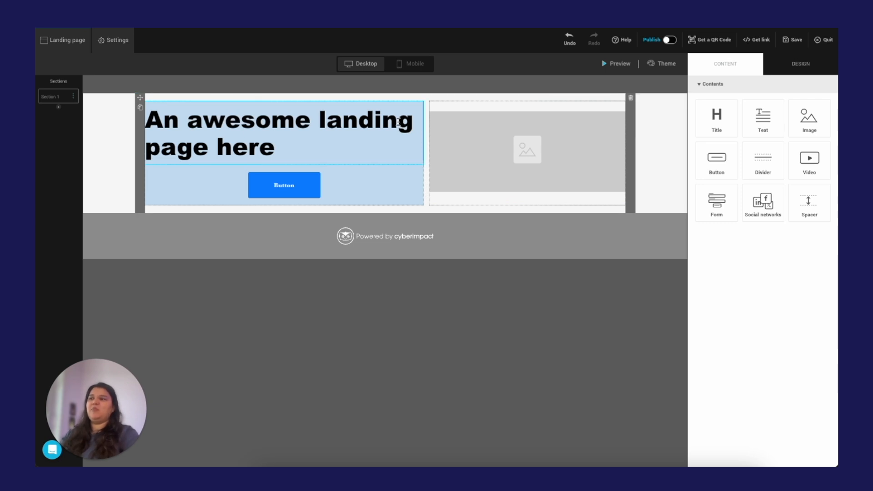
{"action": "left_click", "coordinate": [418, 68]}
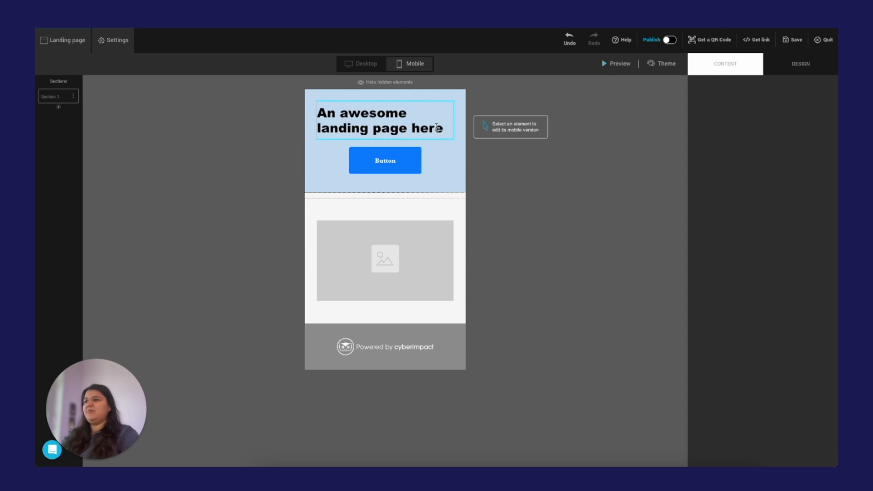
{"action": "left_click", "coordinate": [423, 128]}
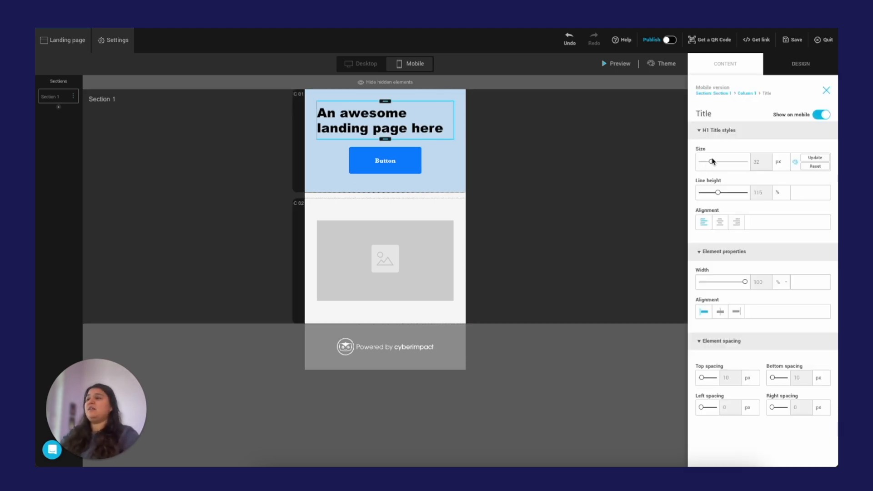
{"action": "left_click_drag", "start_coordinate": [713, 161], "coordinate": [710, 163]}
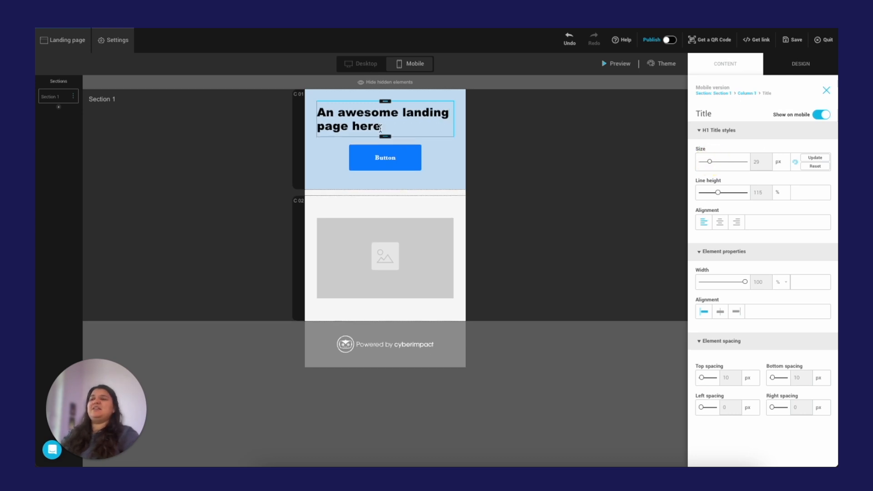
{"action": "left_click", "coordinate": [367, 69]}
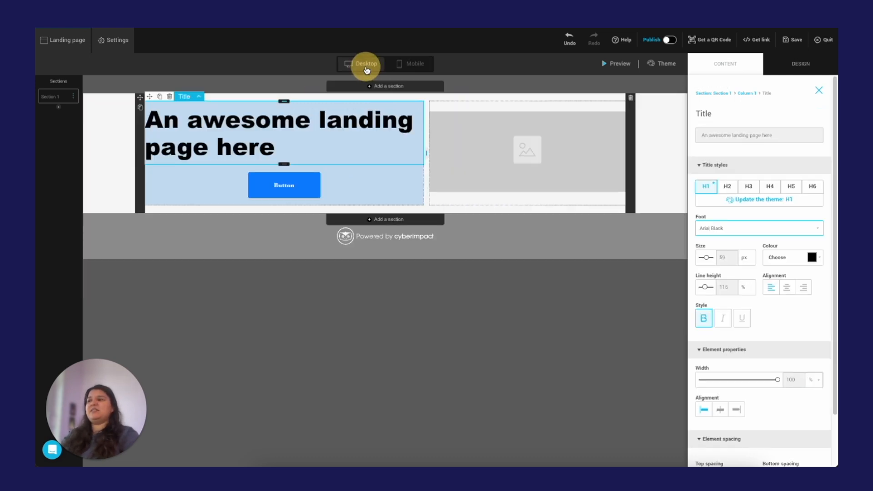
{"action": "left_click", "coordinate": [410, 64]}
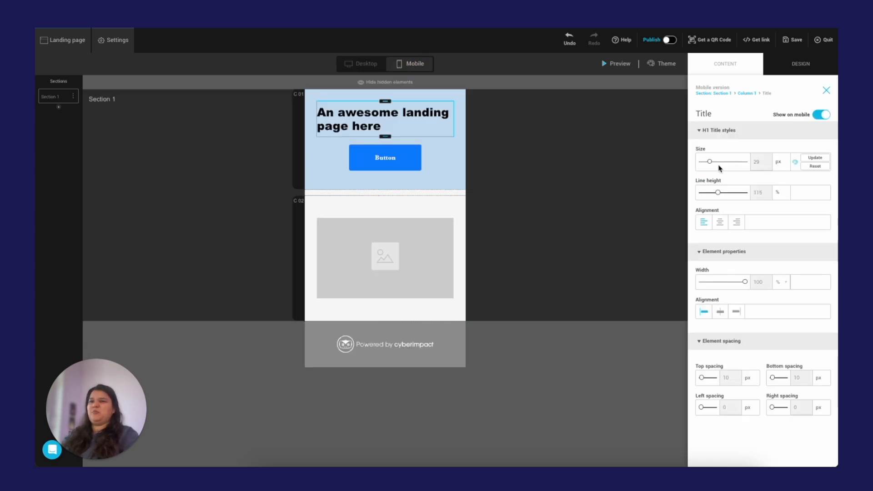
Hide the first column's button in the mobile version and return to the desktop version
{"action": "left_click", "coordinate": [386, 163]}
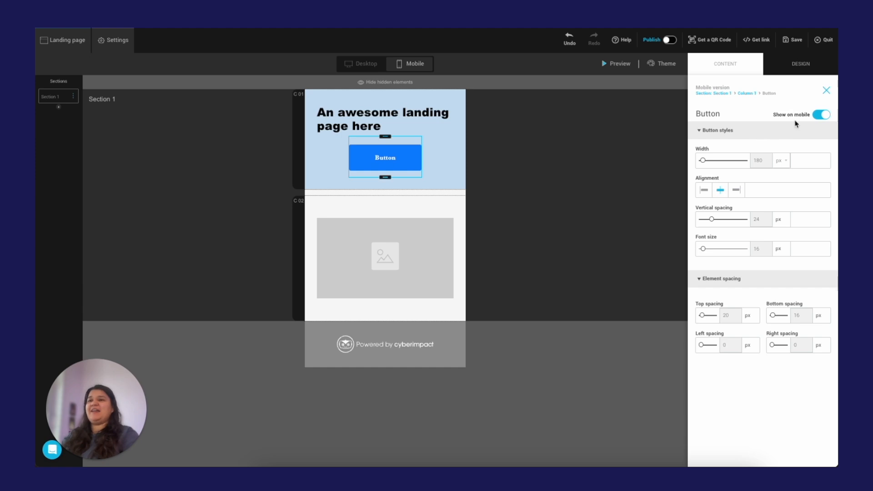
{"action": "left_click", "coordinate": [820, 114]}
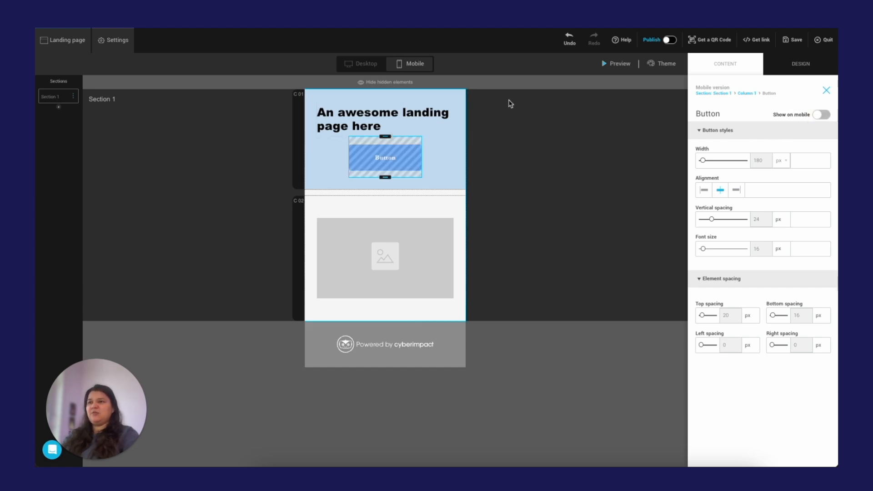
{"action": "left_click", "coordinate": [365, 67]}
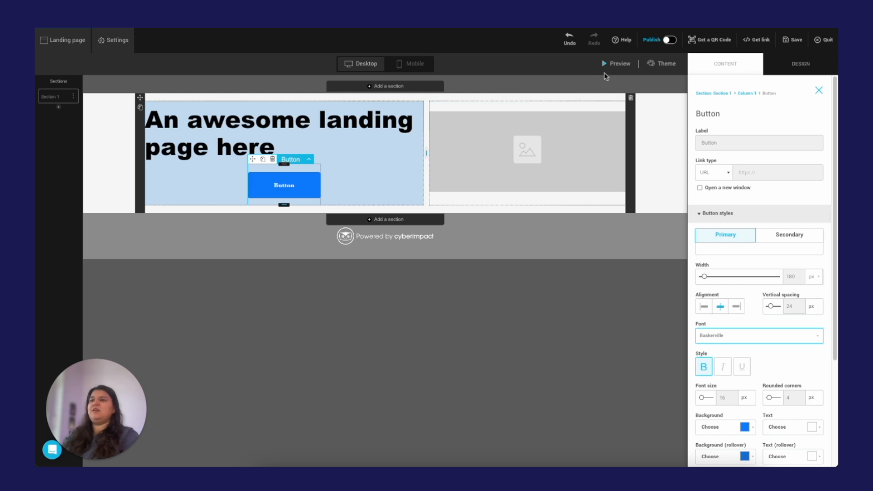
Preview the landing page in its desktop and mobile versions, then close the preview and show the mobile editing view
{"action": "left_click", "coordinate": [618, 67]}
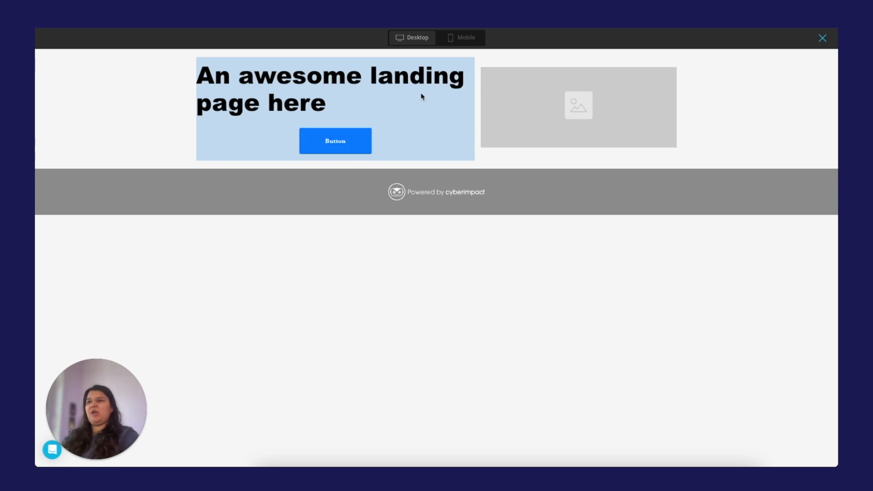
{"action": "left_click", "coordinate": [461, 40]}
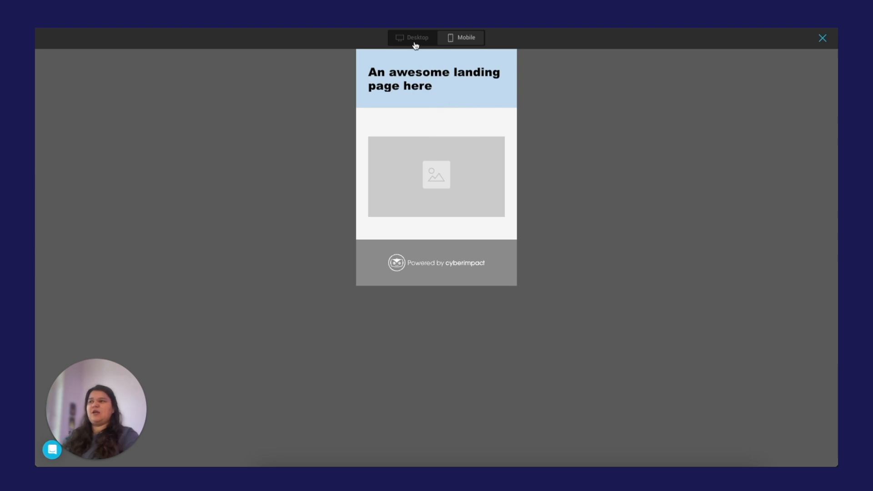
{"action": "left_click", "coordinate": [822, 38]}
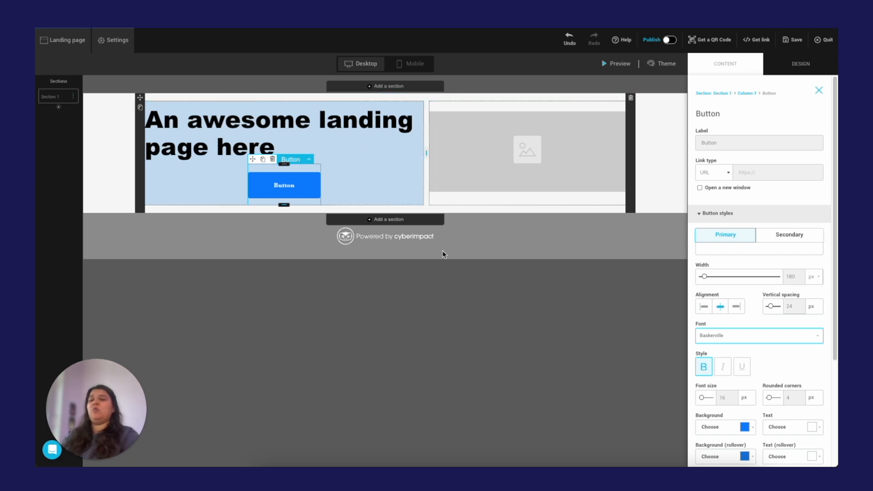
{"action": "left_click", "coordinate": [411, 63]}
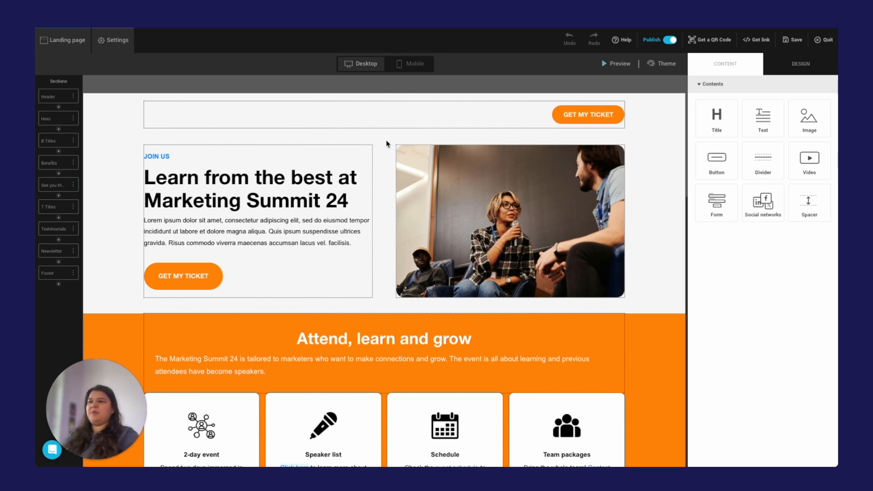
Examine how the Marketing Summit 24 page's header, title section and four-column Benefits section are built from sections, columns and elements
{"action": "left_click", "coordinate": [416, 117]}
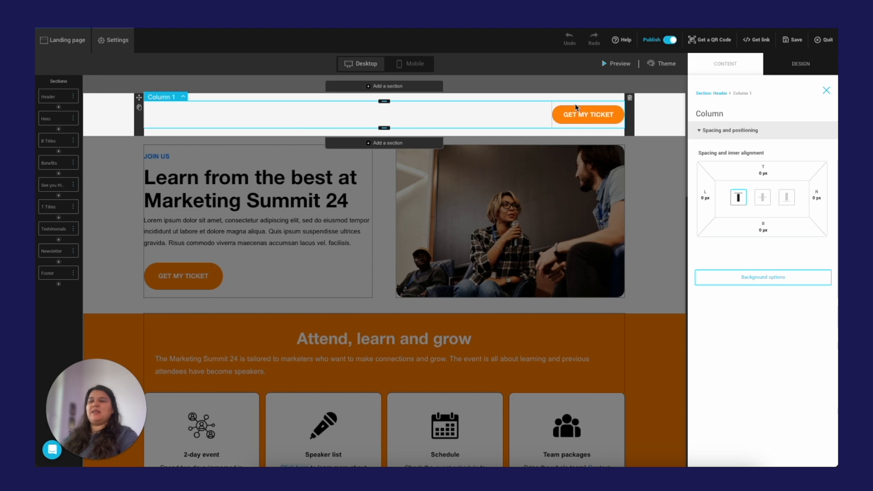
{"action": "left_click", "coordinate": [340, 198]}
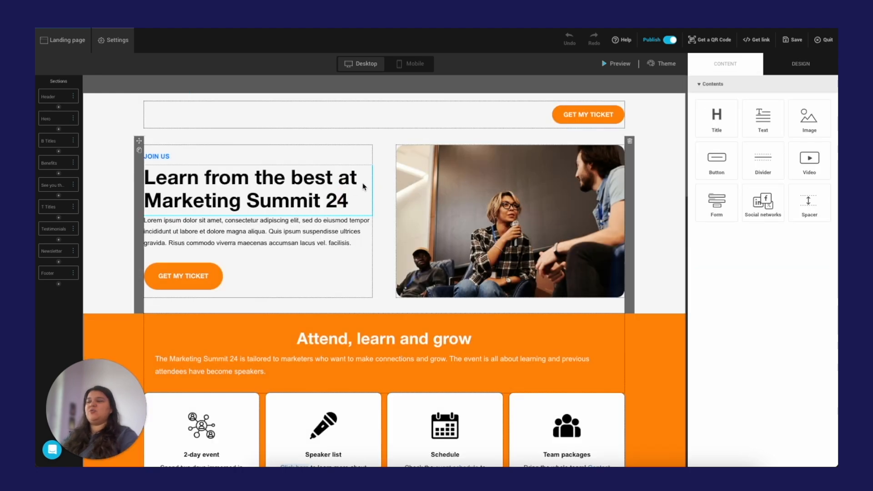
{"action": "scroll", "coordinate": [420, 189], "scroll_direction": "down", "scroll_amount": 3}
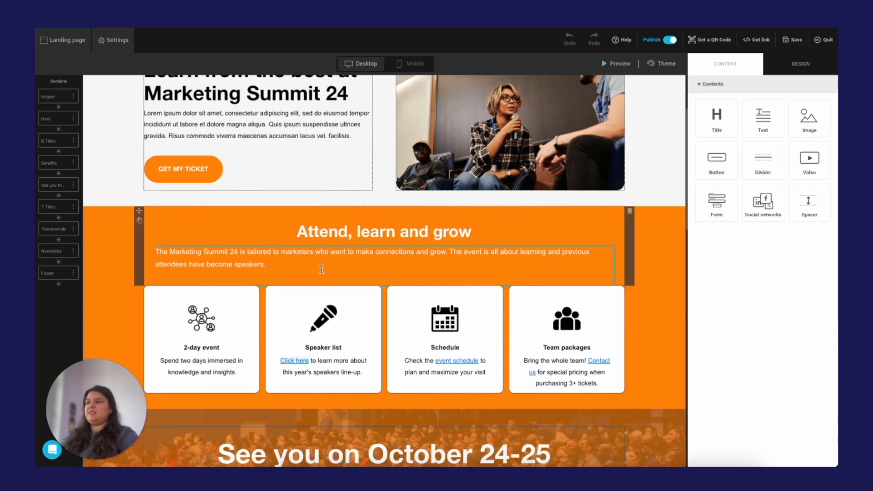
{"action": "left_click", "coordinate": [268, 230]}
{"action": "left_click", "coordinate": [191, 230]}
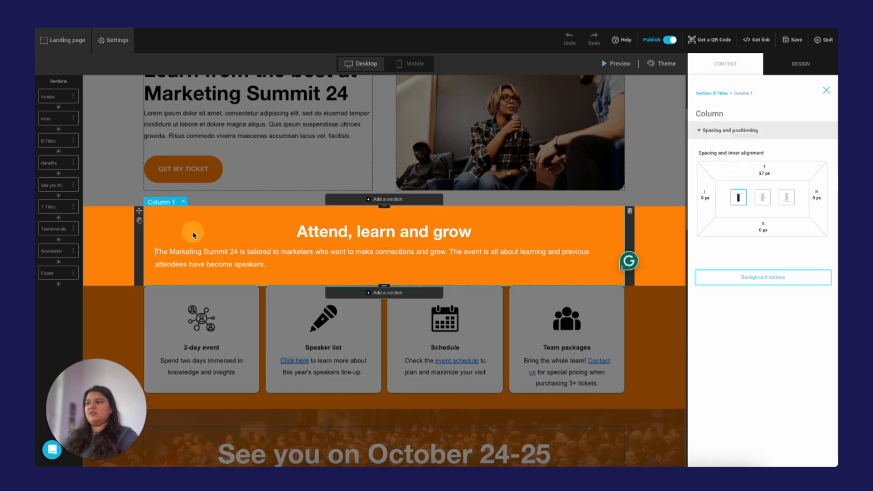
{"action": "left_click", "coordinate": [191, 318]}
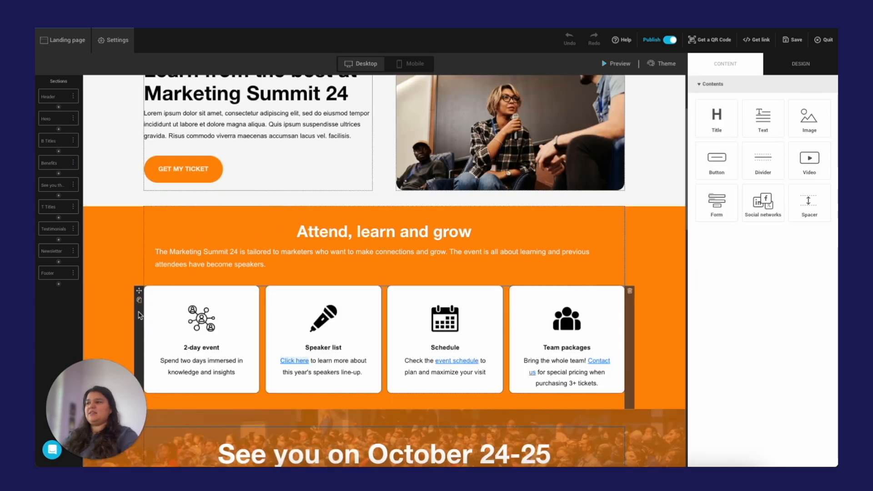
{"action": "left_click", "coordinate": [141, 316]}
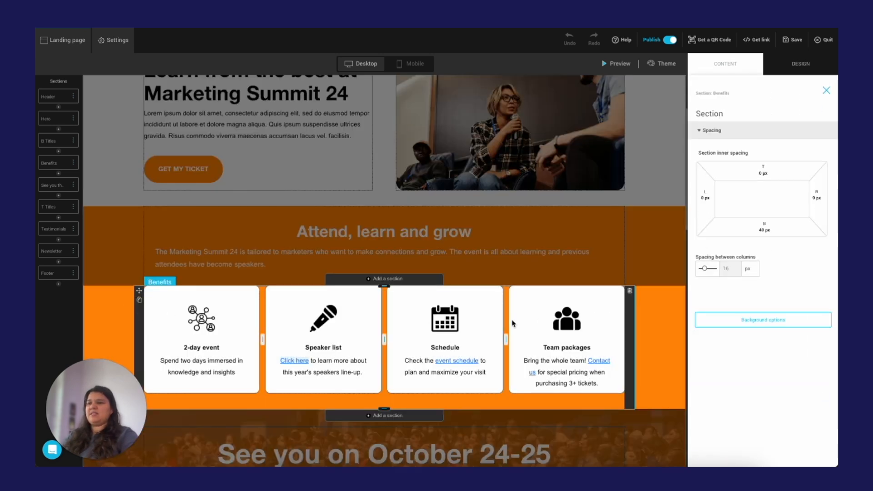
{"action": "left_click", "coordinate": [572, 312]}
{"action": "left_click", "coordinate": [528, 311]}
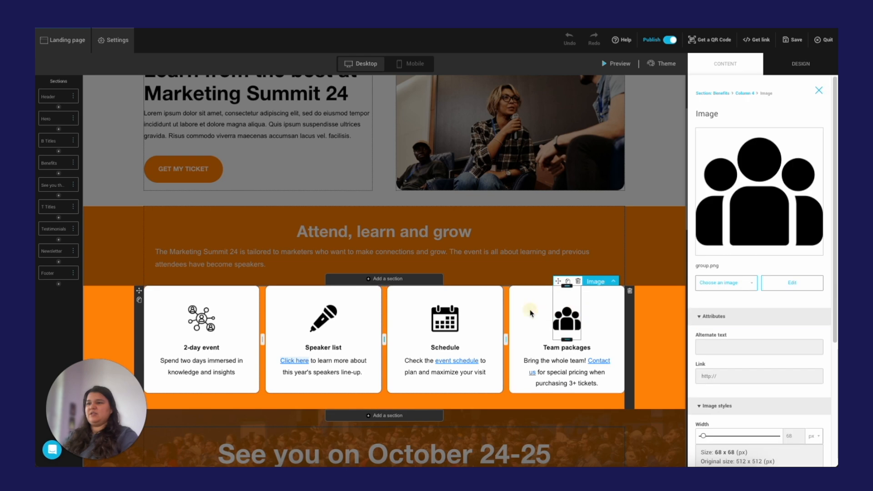
{"action": "left_click", "coordinate": [472, 306]}
{"action": "left_click", "coordinate": [359, 305]}
{"action": "left_click", "coordinate": [248, 314]}
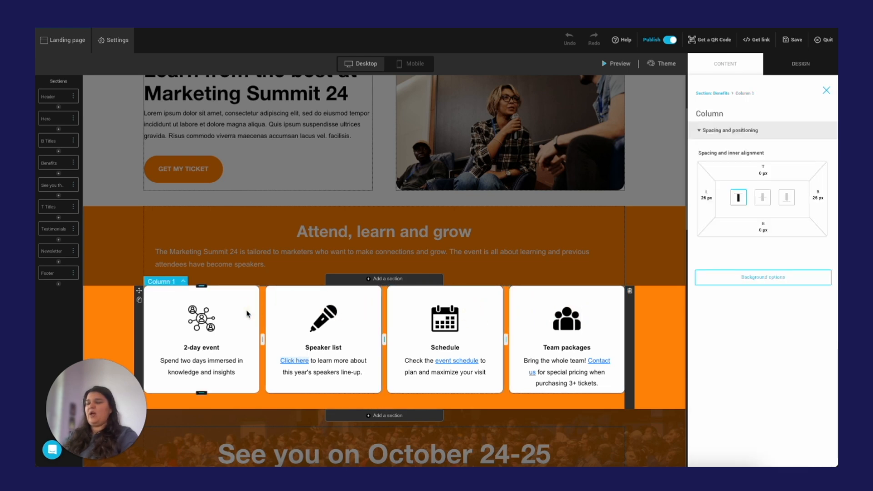
Look through the Marketing Summit 24 page from the benefit cards to the testimonials and back to the header
{"action": "scroll", "coordinate": [291, 315], "scroll_direction": "down", "scroll_amount": 1}
{"action": "scroll", "coordinate": [291, 315], "scroll_direction": "down", "scroll_amount": 7}
{"action": "scroll", "coordinate": [336, 305], "scroll_direction": "up", "scroll_amount": 3}
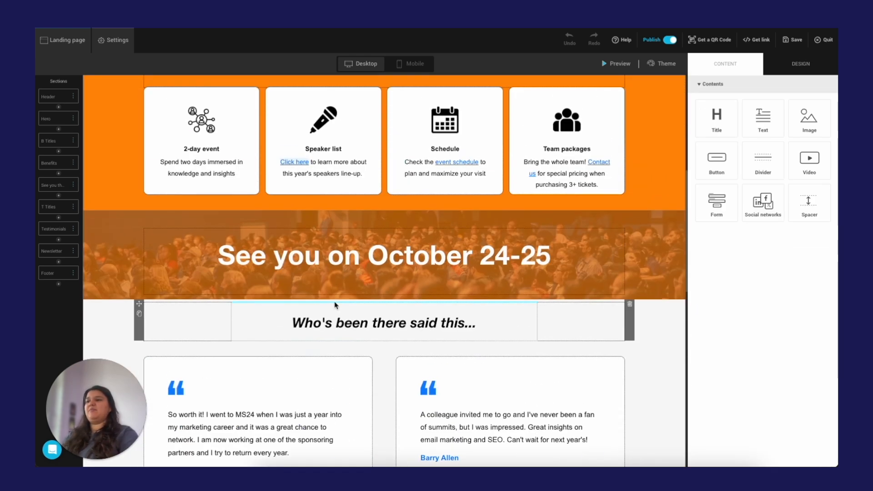
{"action": "scroll", "coordinate": [339, 306], "scroll_direction": "down", "scroll_amount": 3}
{"action": "scroll", "coordinate": [345, 298], "scroll_direction": "up", "scroll_amount": 9}
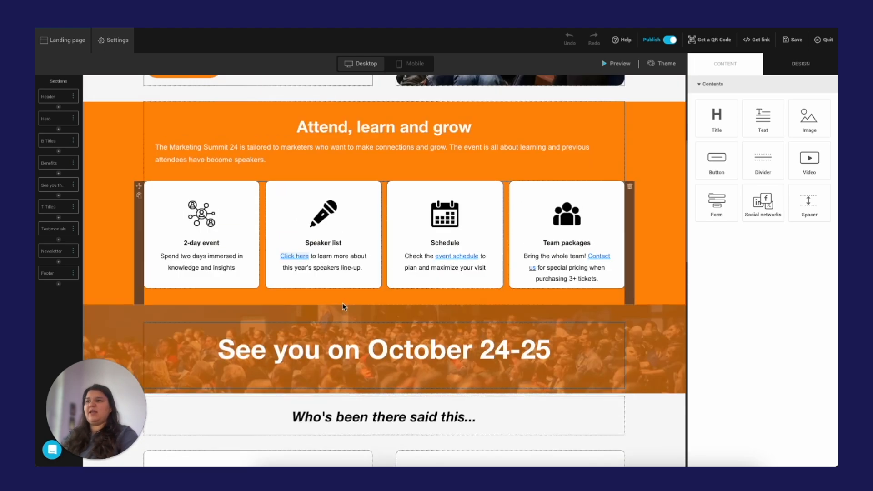
{"action": "scroll", "coordinate": [421, 264], "scroll_direction": "up", "scroll_amount": 2}
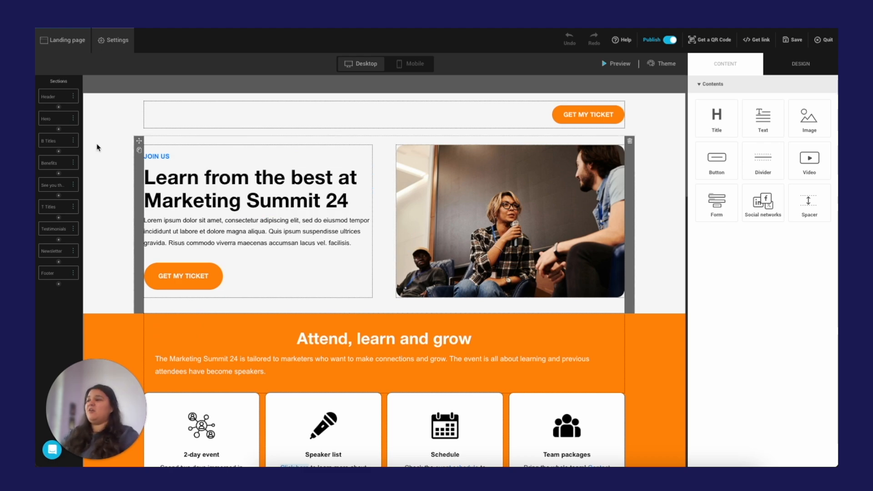
{"action": "scroll", "coordinate": [311, 202], "scroll_direction": "down", "scroll_amount": 4}
{"action": "scroll", "coordinate": [311, 202], "scroll_direction": "down", "scroll_amount": 13}
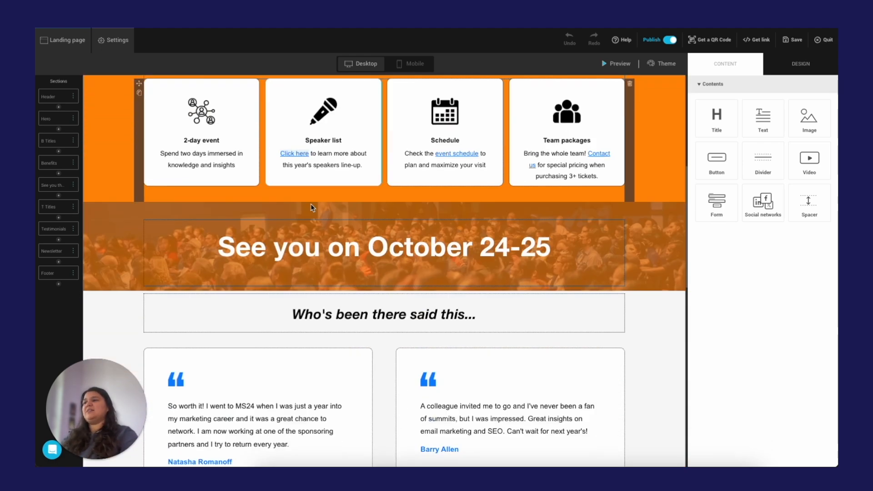
{"action": "scroll", "coordinate": [326, 210], "scroll_direction": "up", "scroll_amount": 16}
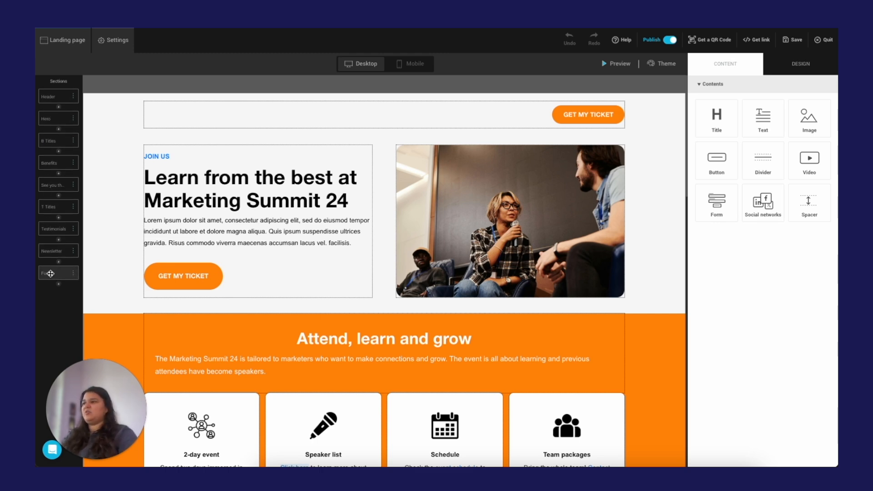
Compare the Header, Hero and Testimonials sections with their names in the section list, and inspect the first testimonial text's section and column path
{"action": "left_click", "coordinate": [173, 102]}
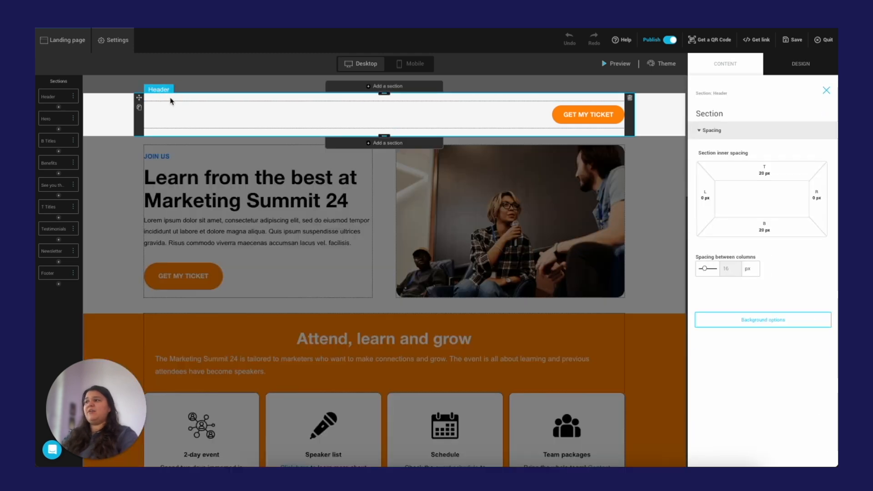
{"action": "left_click", "coordinate": [254, 147]}
{"action": "left_click", "coordinate": [253, 146]}
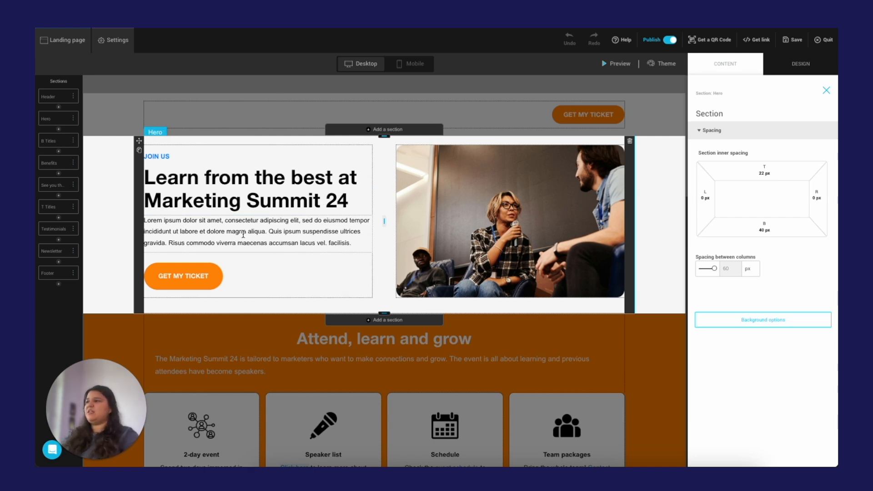
{"action": "scroll", "coordinate": [244, 235], "scroll_direction": "down", "scroll_amount": 3}
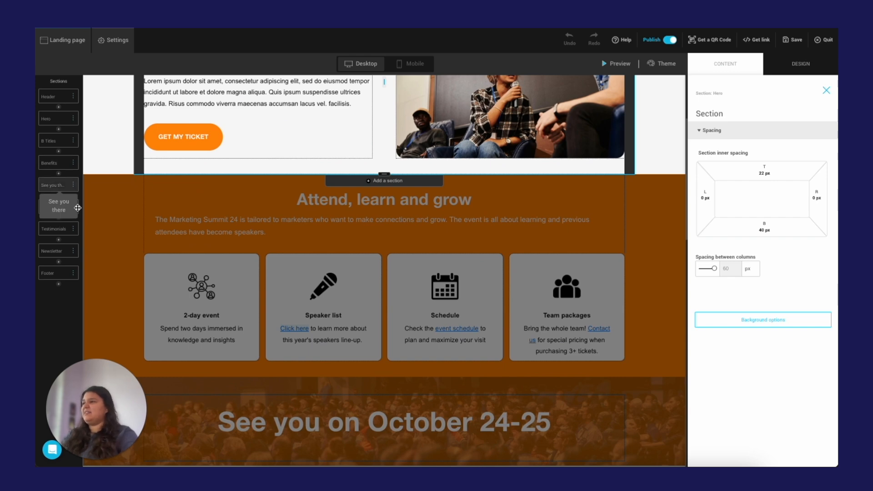
{"action": "scroll", "coordinate": [76, 204], "scroll_direction": "down", "scroll_amount": 1}
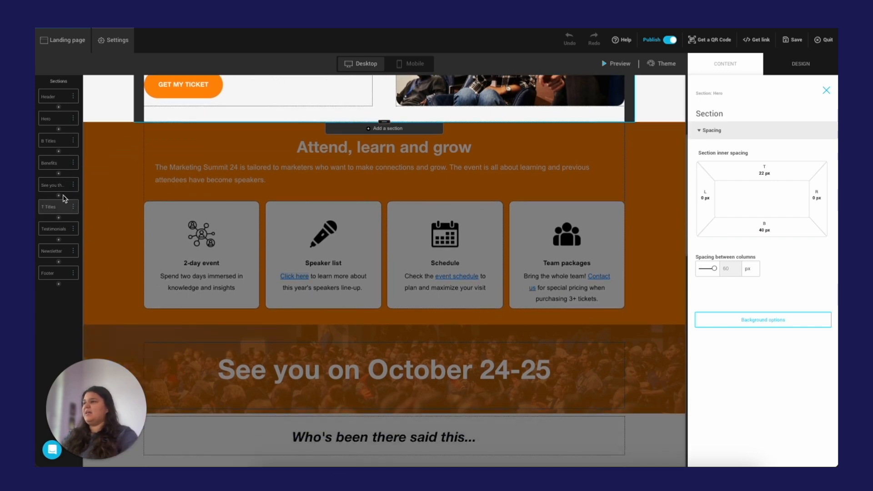
{"action": "left_click", "coordinate": [55, 225]}
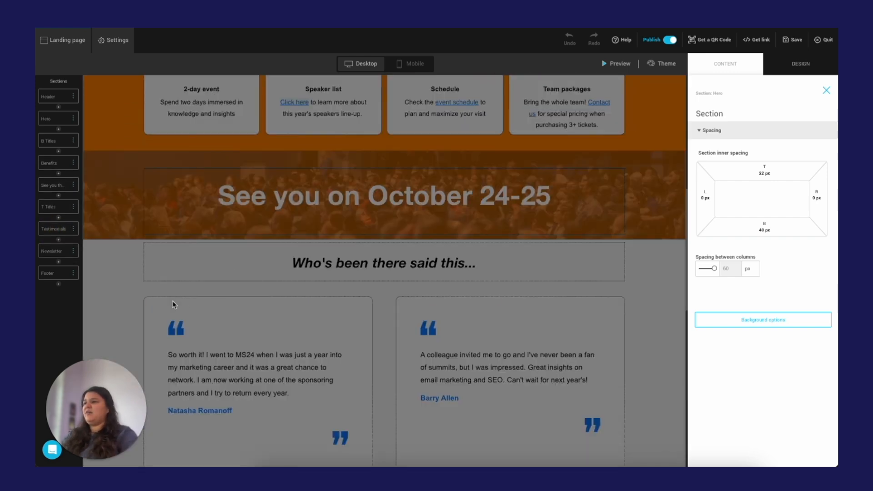
{"action": "left_click", "coordinate": [173, 301]}
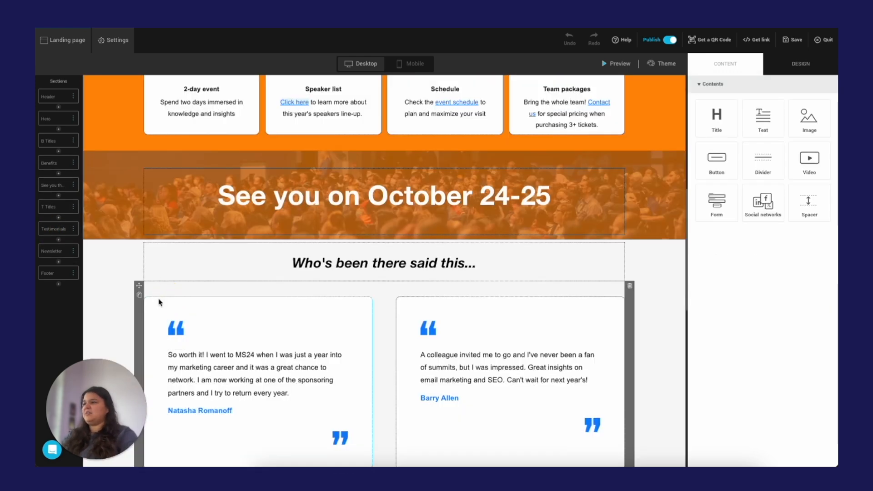
{"action": "left_click", "coordinate": [165, 291]}
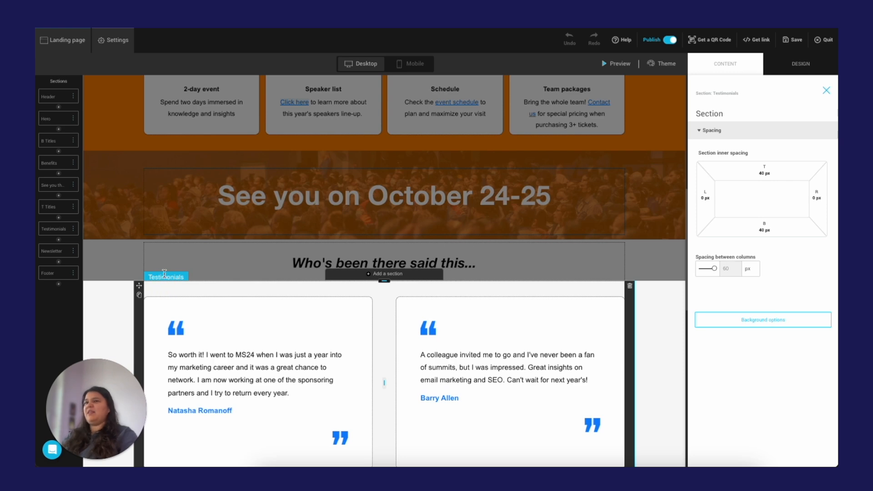
{"action": "left_click", "coordinate": [236, 361]}
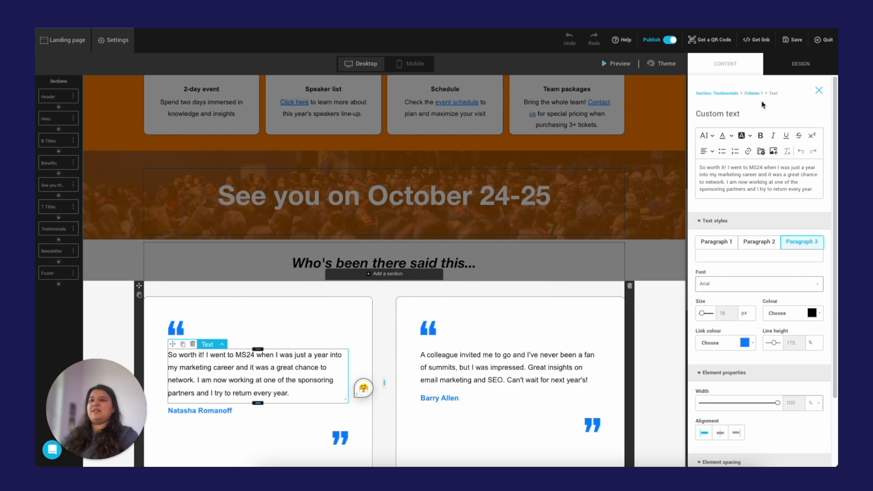
{"action": "left_click", "coordinate": [734, 93]}
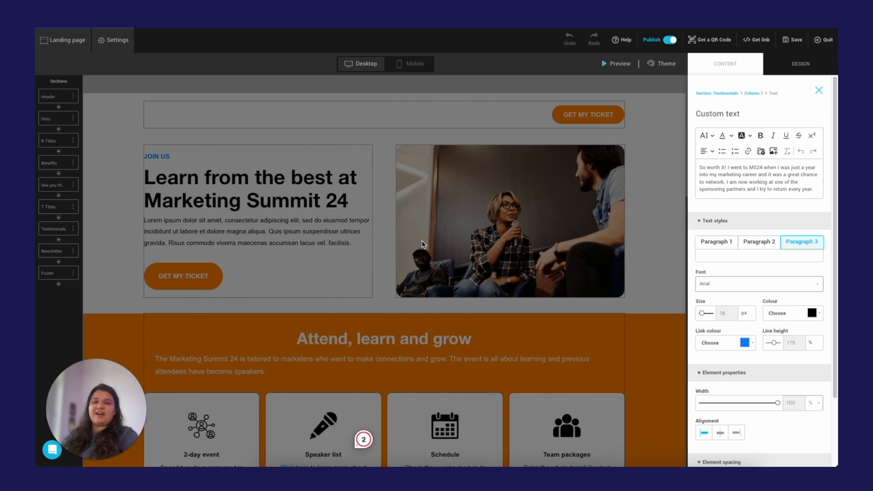
Save the landing page and open its page settings
{"action": "left_click", "coordinate": [657, 295]}
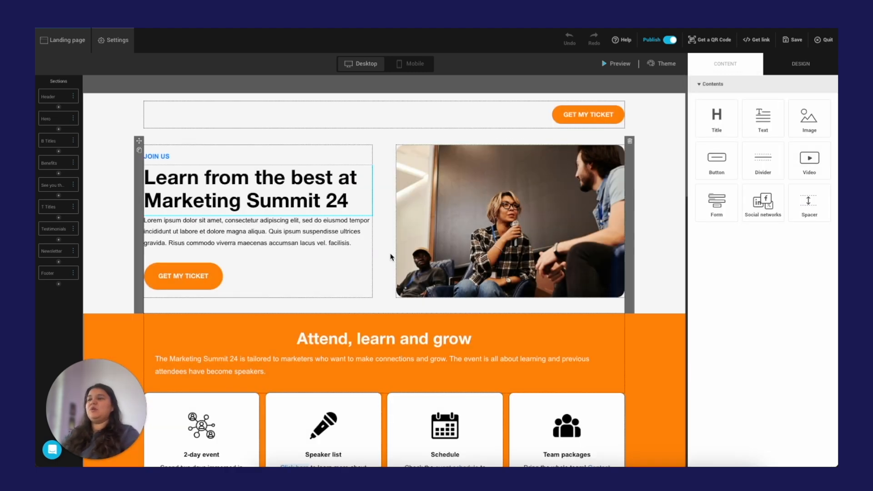
{"action": "left_click", "coordinate": [793, 39]}
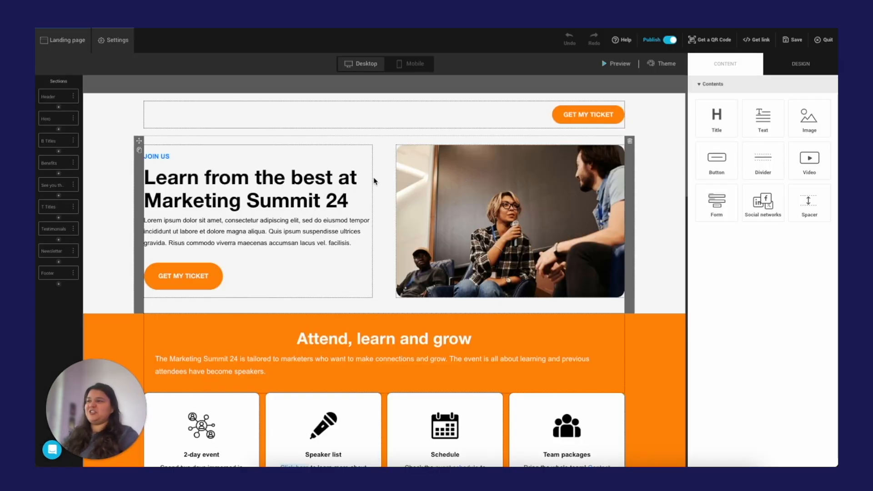
{"action": "left_click", "coordinate": [119, 46]}
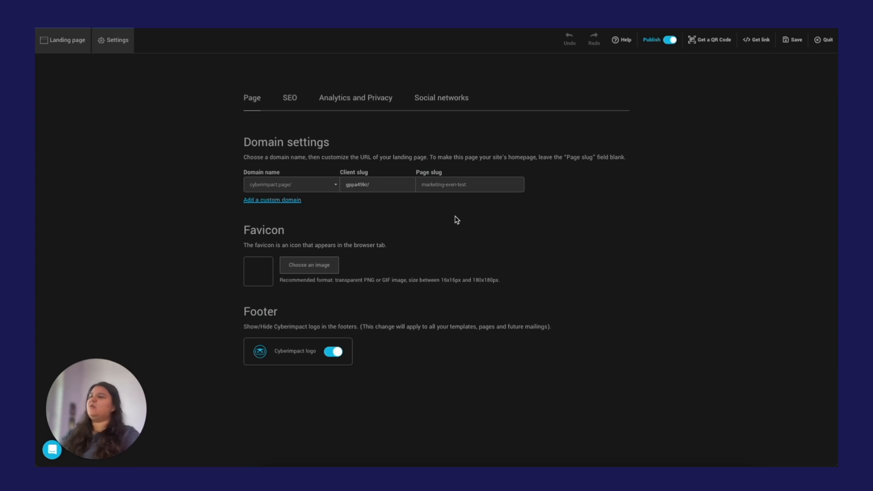
Review the page's domain, slug and custom domain settings, and switch the Cyberimpact footer logo off and on again
{"action": "left_click_drag", "start_coordinate": [450, 184], "coordinate": [412, 207]}
{"action": "left_click", "coordinate": [419, 239]}
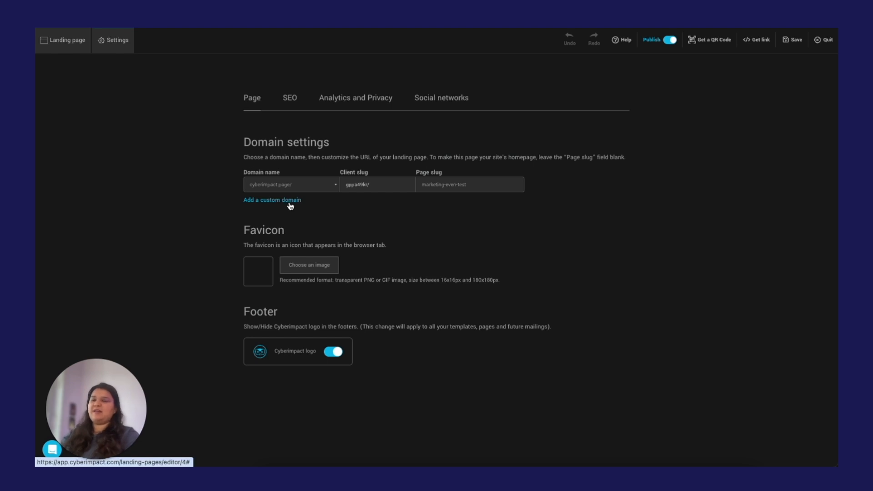
{"action": "left_click", "coordinate": [289, 202]}
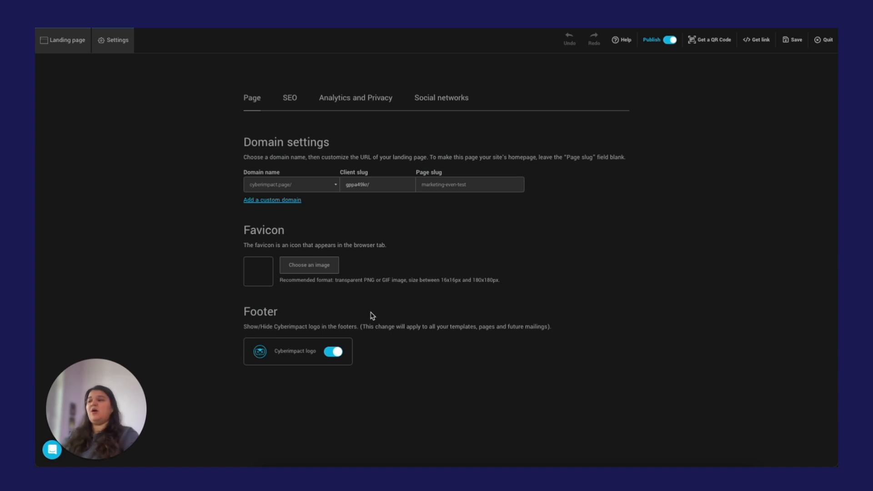
{"action": "left_click", "coordinate": [332, 352]}
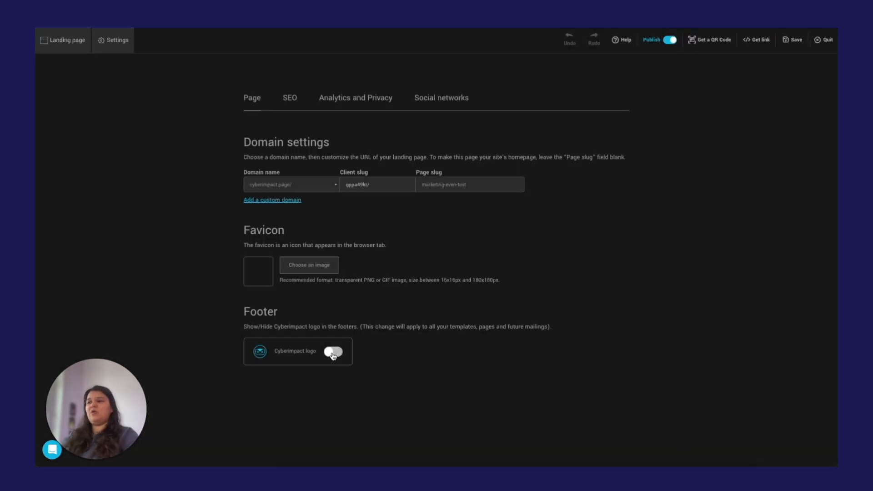
{"action": "left_click", "coordinate": [332, 352]}
Review the page's SEO title and description settings, and switch search engine indexing off and on again
{"action": "left_click", "coordinate": [289, 98]}
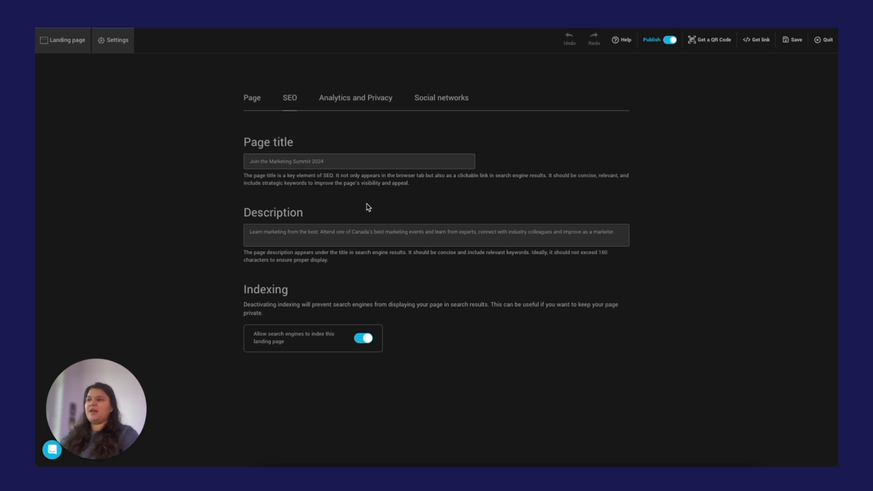
{"action": "left_click", "coordinate": [366, 342]}
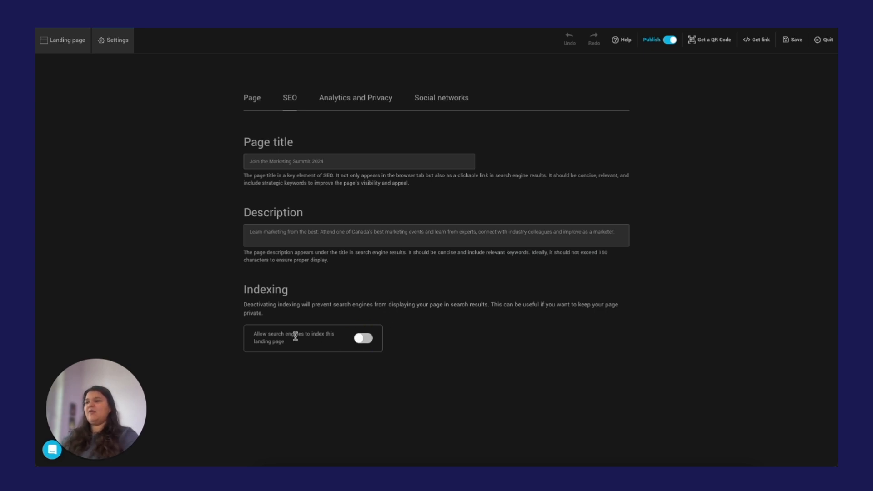
{"action": "left_click", "coordinate": [358, 341]}
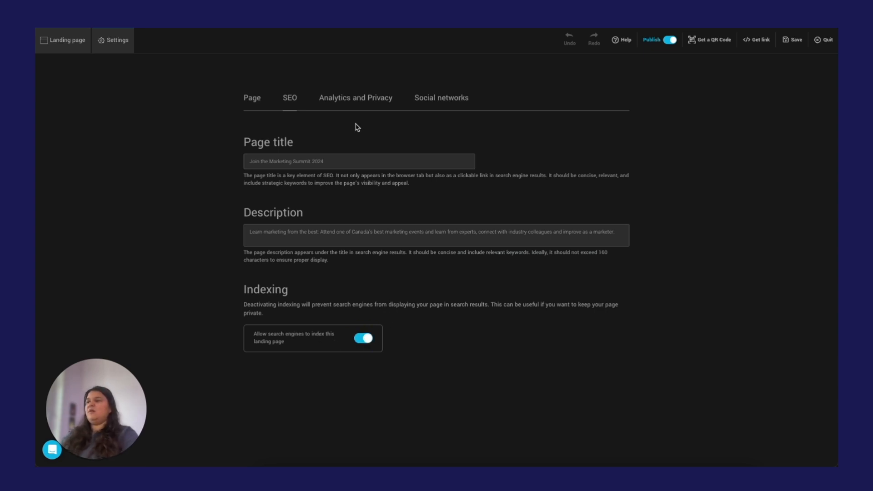
Review the page's tracking and statistics settings and enable the cookie consent banner
{"action": "left_click", "coordinate": [359, 99]}
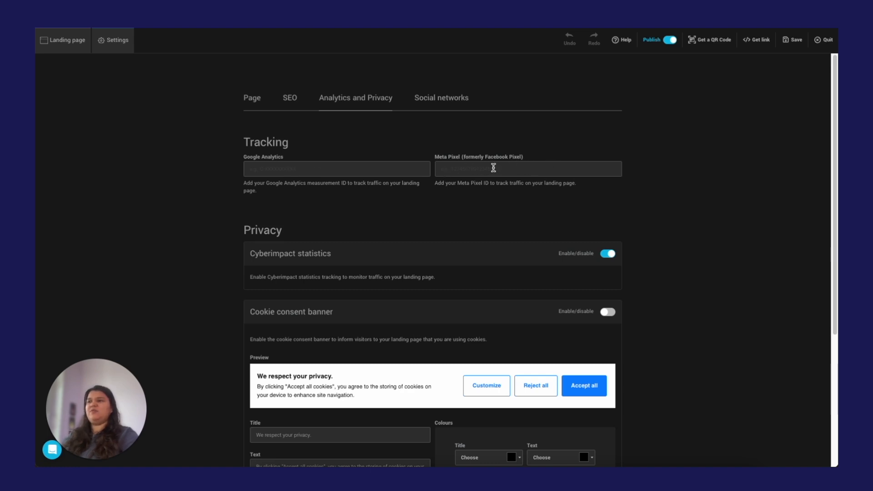
{"action": "scroll", "coordinate": [426, 254], "scroll_direction": "down", "scroll_amount": 1}
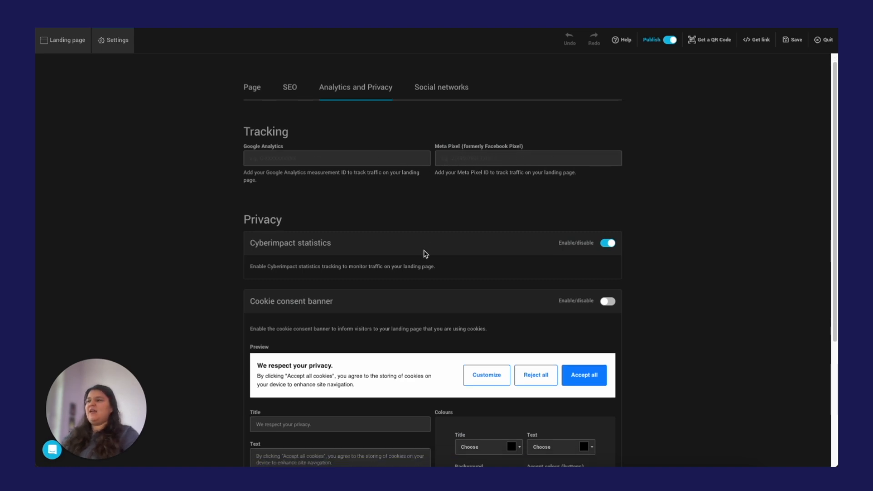
{"action": "scroll", "coordinate": [426, 254], "scroll_direction": "down", "scroll_amount": 3}
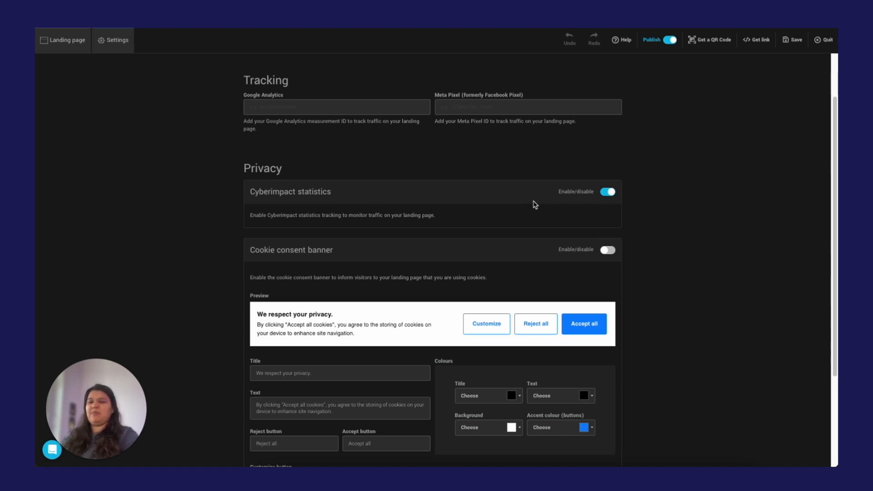
{"action": "scroll", "coordinate": [523, 206], "scroll_direction": "up", "scroll_amount": 2}
{"action": "left_click", "coordinate": [608, 284]}
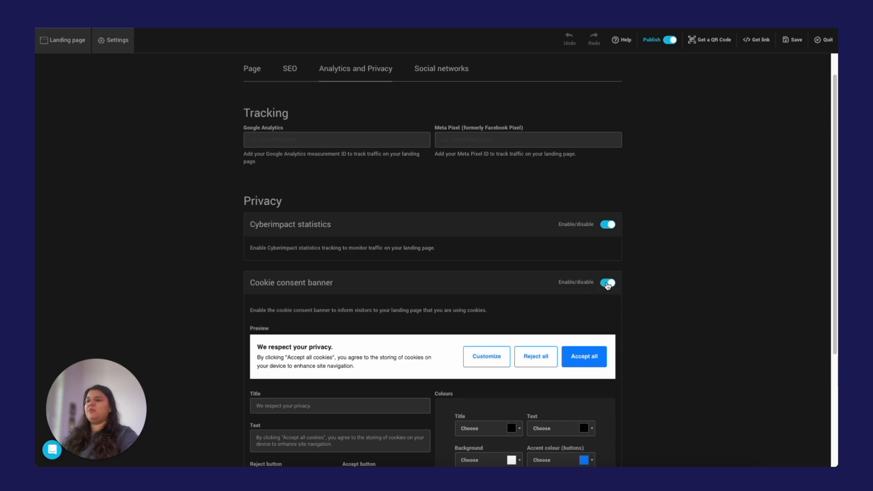
Examine the cookie banner's text, button, colour and privacy policy link settings, and the page's social network sharing settings
{"action": "scroll", "coordinate": [510, 303], "scroll_direction": "down", "scroll_amount": 1}
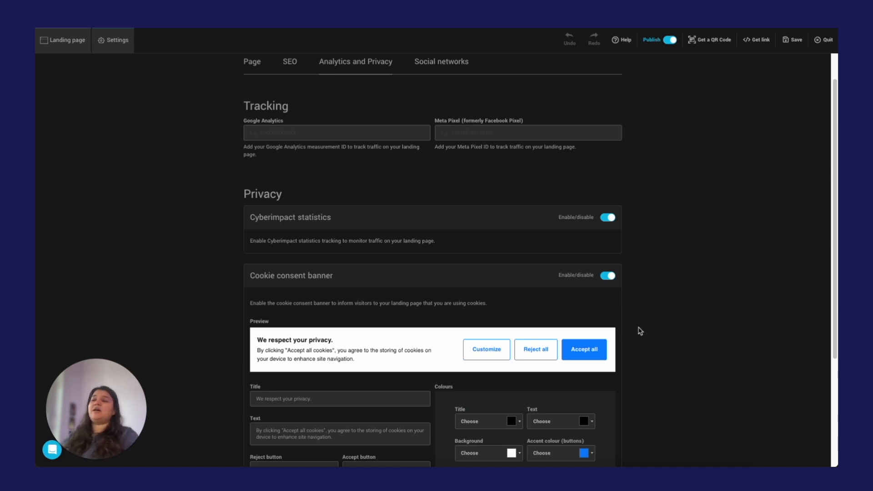
{"action": "scroll", "coordinate": [642, 335], "scroll_direction": "down", "scroll_amount": 1}
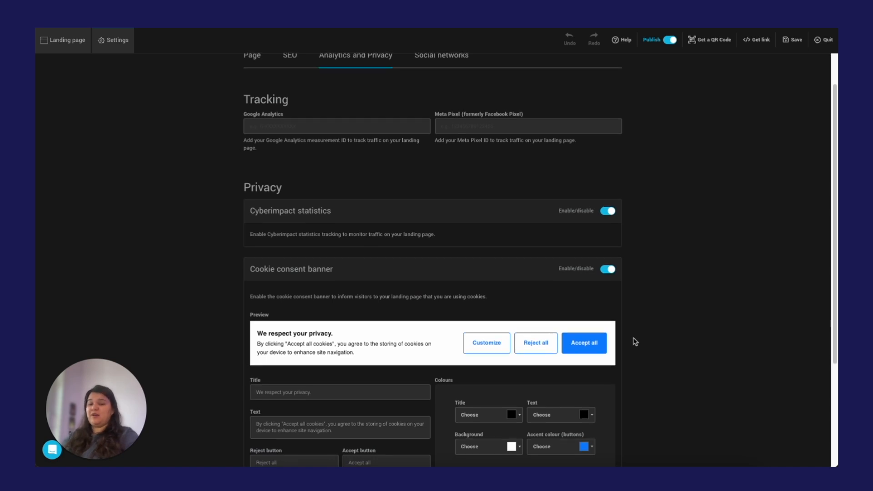
{"action": "scroll", "coordinate": [635, 340], "scroll_direction": "down", "scroll_amount": 1}
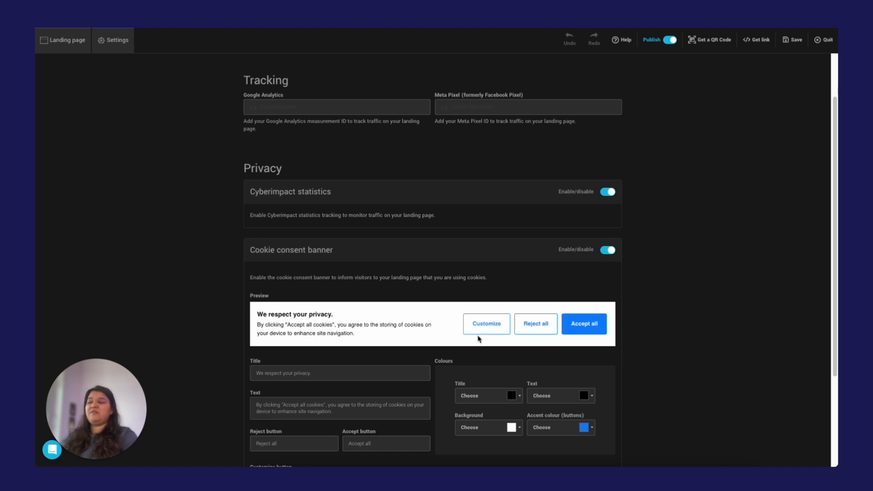
{"action": "scroll", "coordinate": [480, 339], "scroll_direction": "down", "scroll_amount": 2}
{"action": "scroll", "coordinate": [437, 346], "scroll_direction": "down", "scroll_amount": 5}
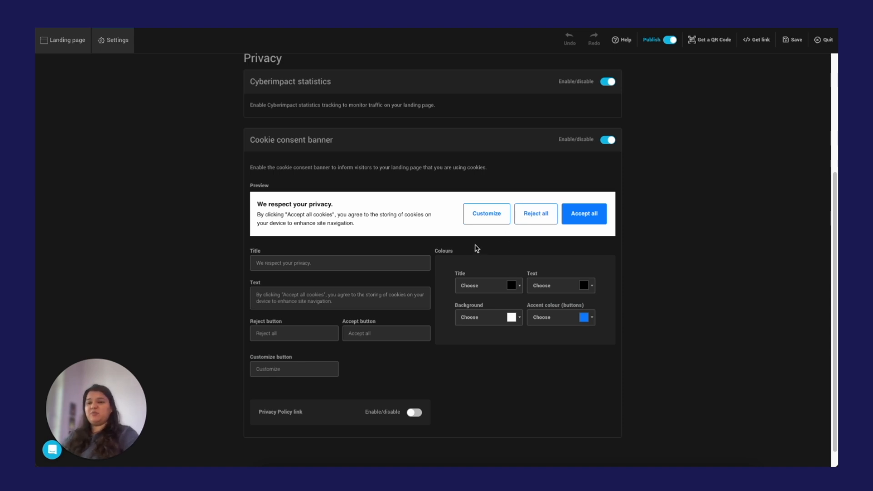
{"action": "left_click", "coordinate": [395, 262]}
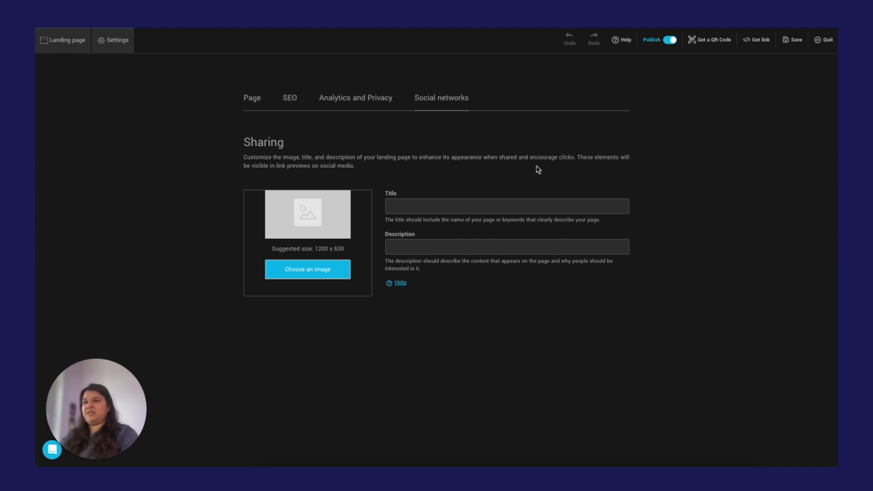
Copy the landing page's URL and close the link dialog
{"action": "left_click", "coordinate": [761, 42]}
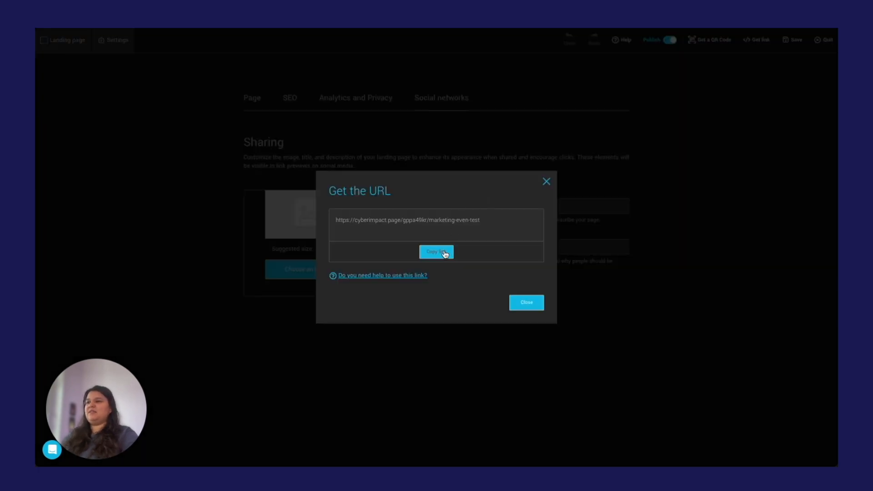
{"action": "left_click", "coordinate": [439, 255]}
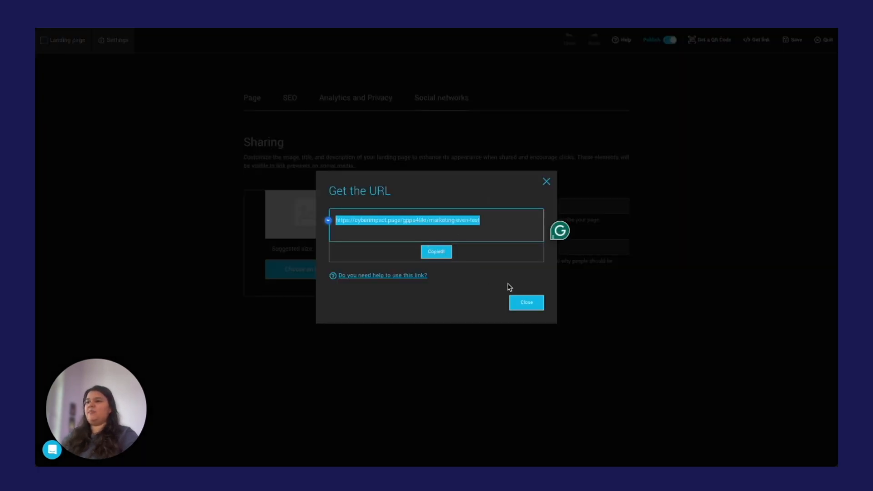
{"action": "left_click", "coordinate": [526, 302]}
Show the landing page's QR code and try it at 300 px and 150 px
{"action": "left_click", "coordinate": [708, 43]}
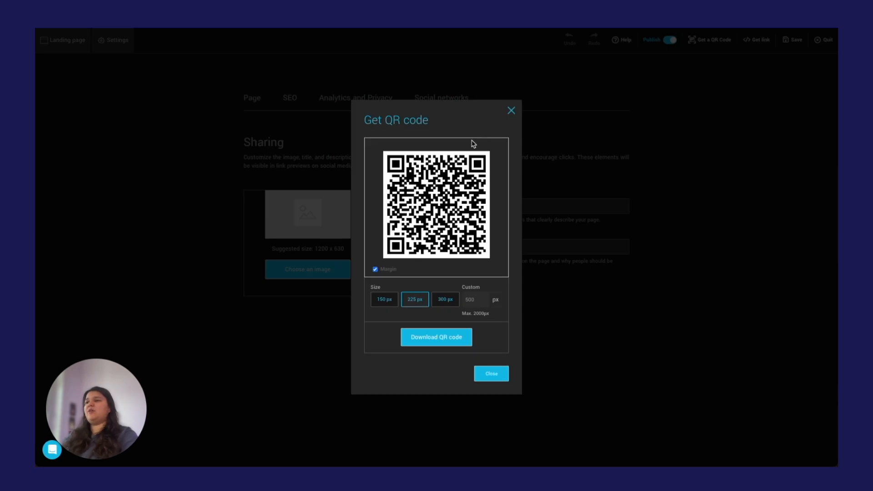
{"action": "left_click", "coordinate": [449, 304]}
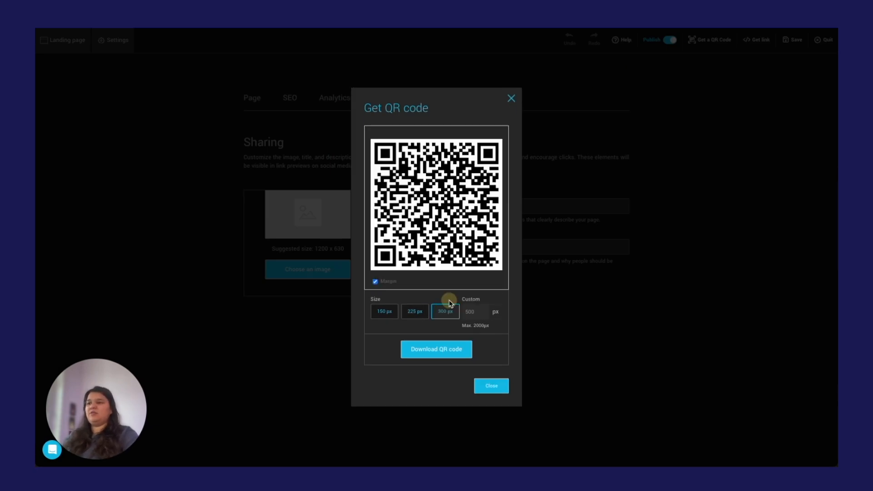
{"action": "left_click", "coordinate": [383, 303]}
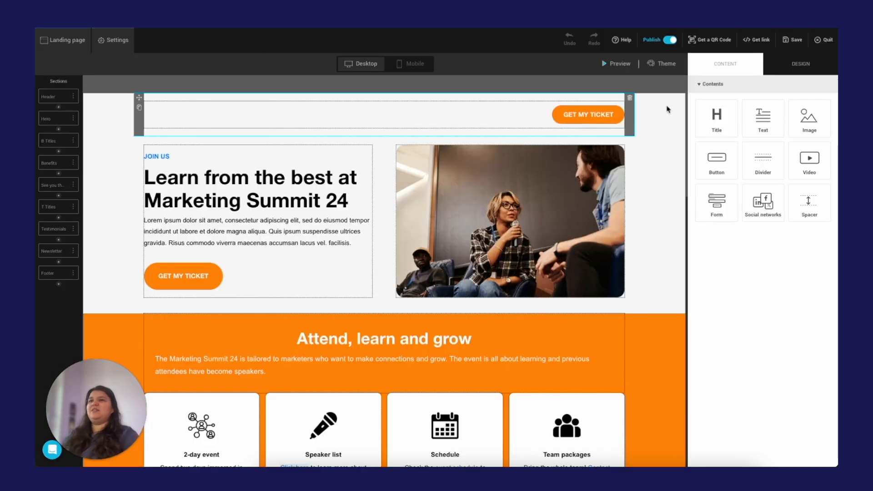
Unpublish the landing page, then save and publish it again, copying the page link before confirming
{"action": "left_click", "coordinate": [784, 41]}
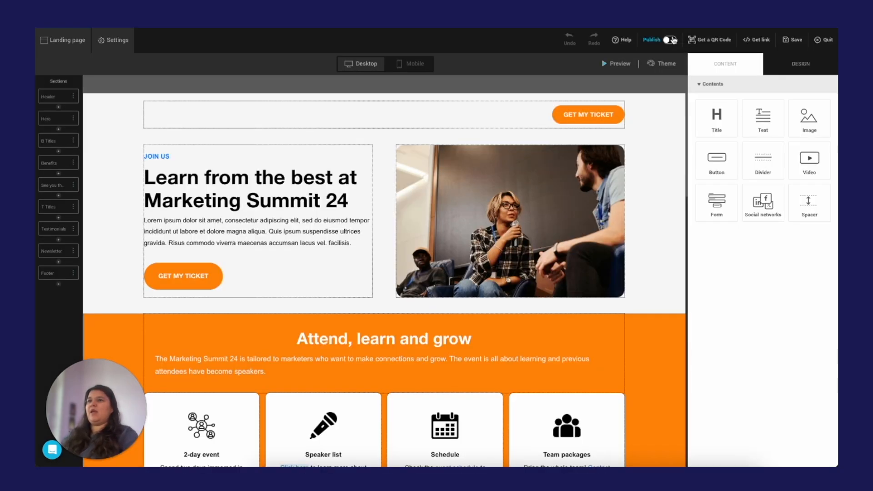
{"action": "left_click", "coordinate": [674, 41]}
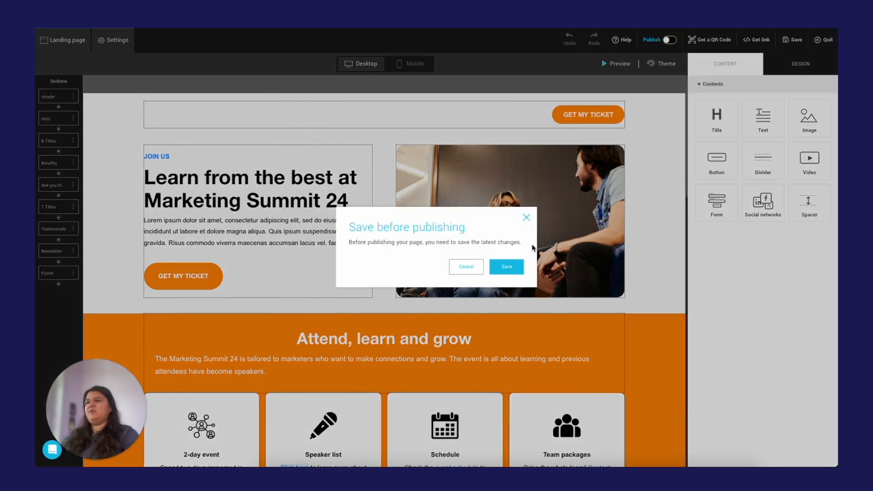
{"action": "left_click", "coordinate": [507, 269]}
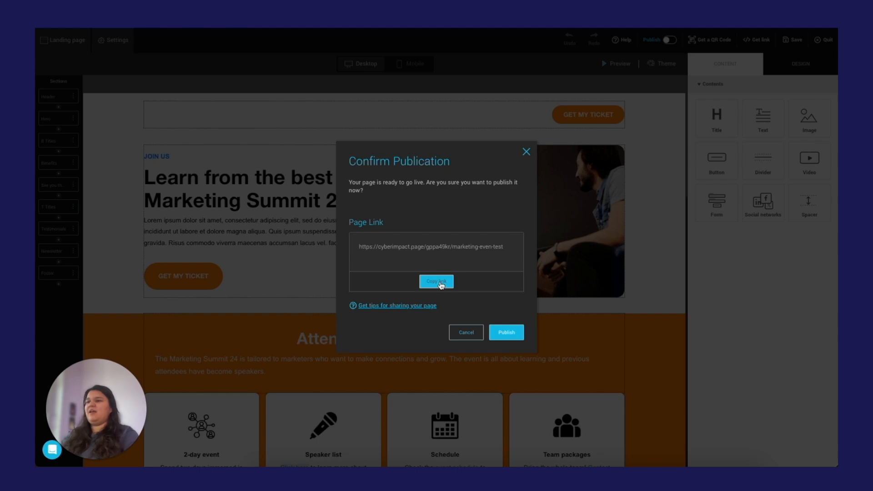
{"action": "left_click", "coordinate": [437, 281]}
{"action": "left_click", "coordinate": [506, 332]}
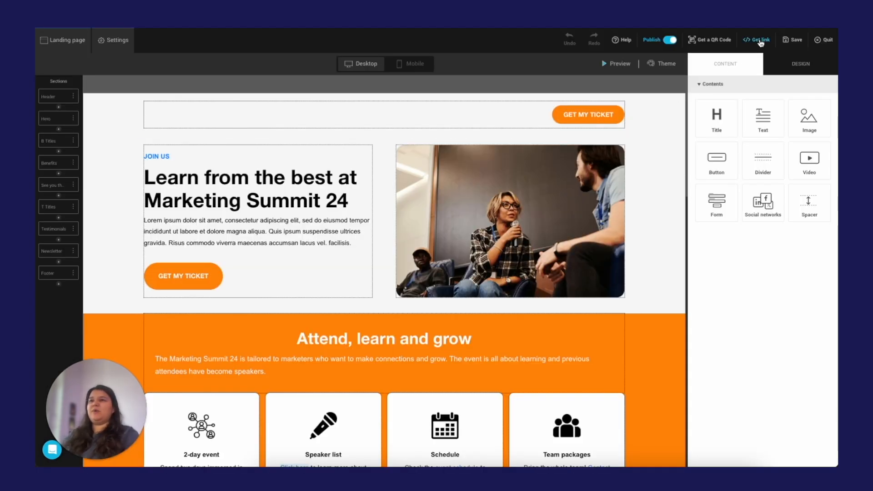
Copy the published page's URL and open it in a new browser tab
{"action": "left_click", "coordinate": [759, 40]}
{"action": "left_click", "coordinate": [445, 253]}
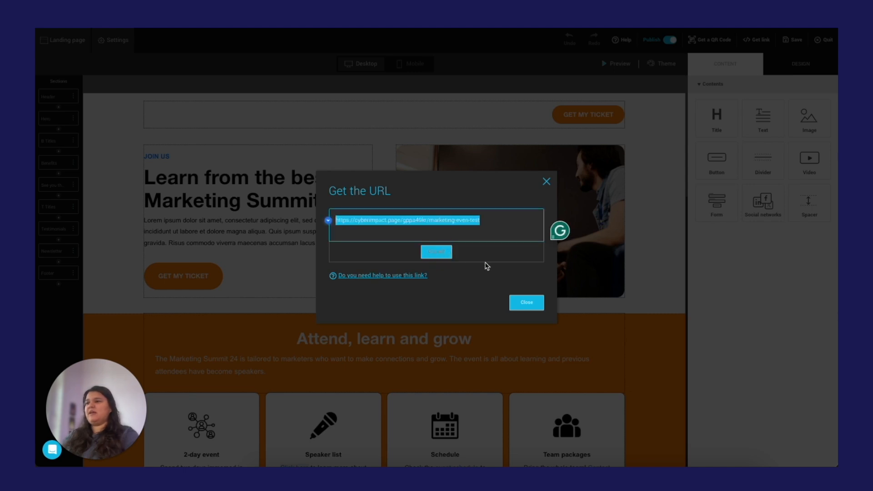
{"action": "key", "text": "ctrl+t"}
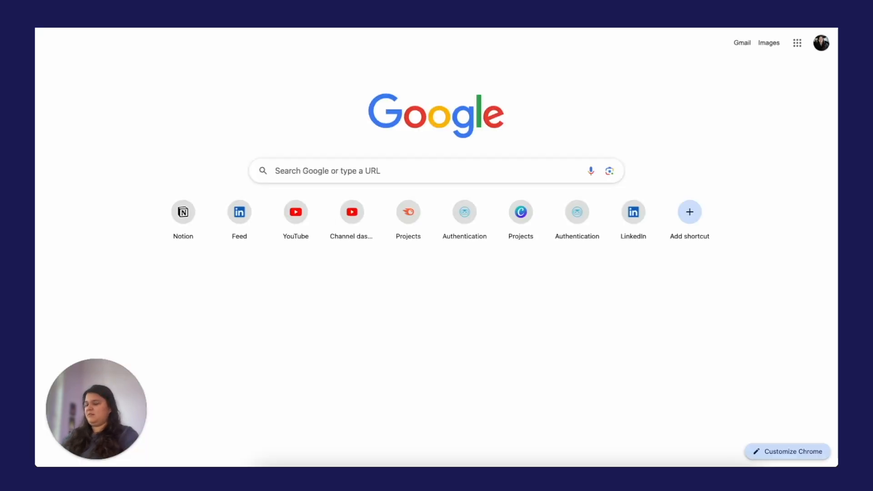
{"action": "key", "text": "ctrl+v"}
{"action": "key", "text": "Return"}
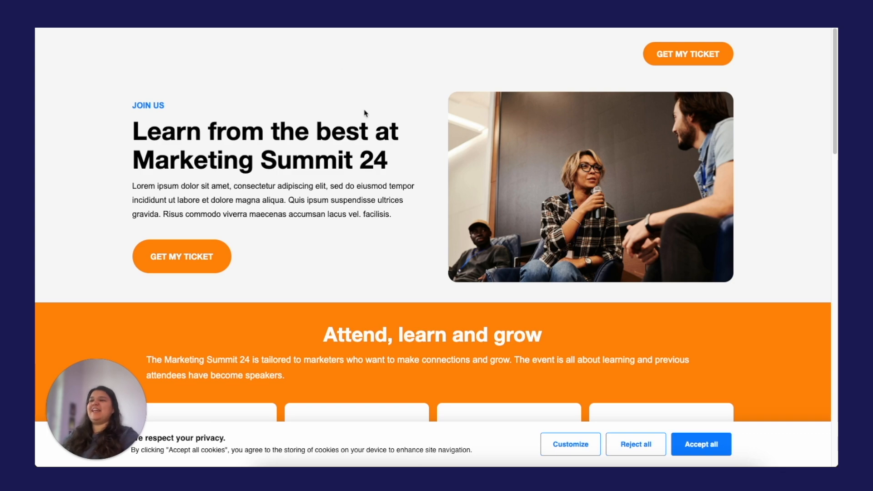
Look through the live Marketing Summit 24 page from the header to the footer and back
{"action": "scroll", "coordinate": [446, 123], "scroll_direction": "down", "scroll_amount": 10}
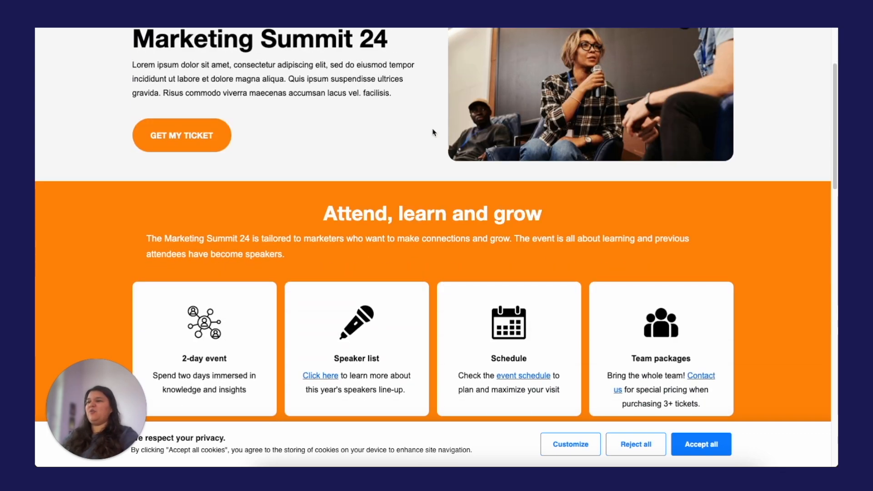
{"action": "scroll", "coordinate": [432, 127], "scroll_direction": "down", "scroll_amount": 10}
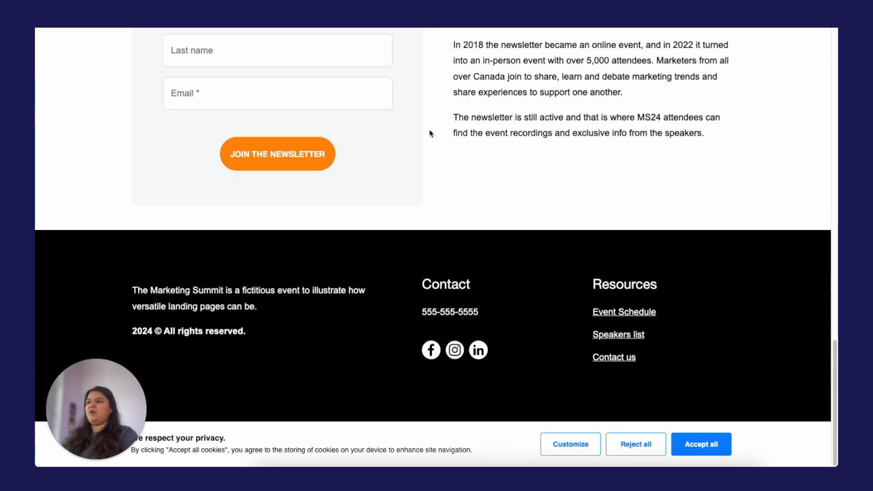
{"action": "scroll", "coordinate": [432, 136], "scroll_direction": "up", "scroll_amount": 20}
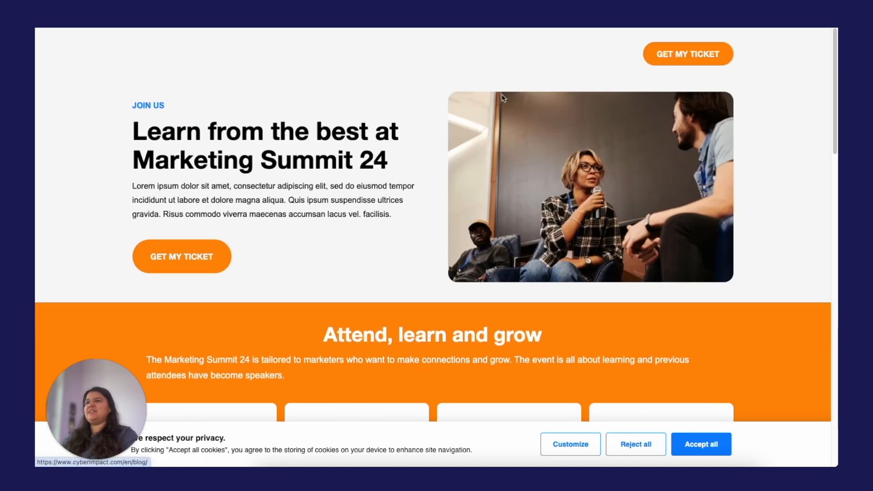